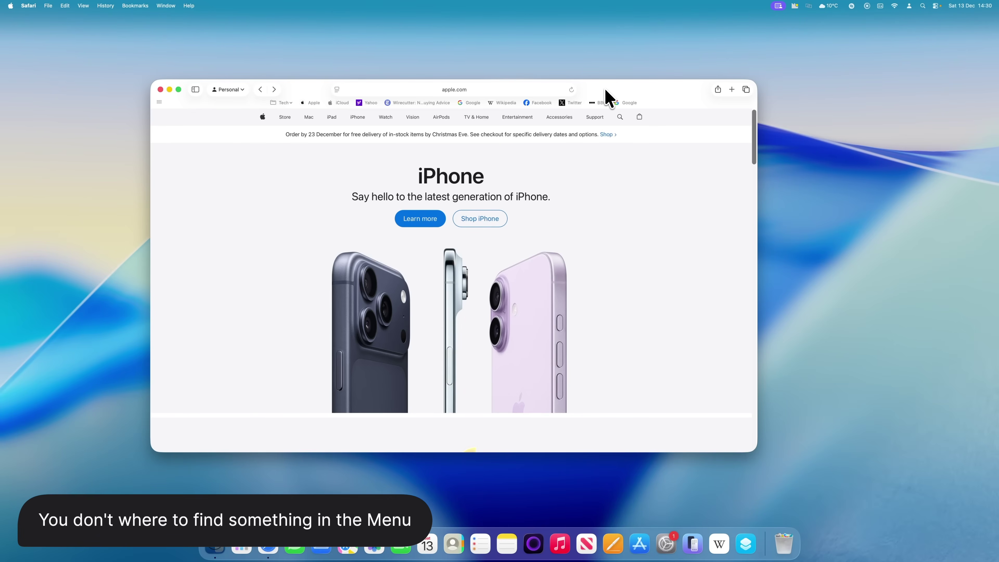
- Look through Safari's Safari, File, View and Bookmarks menus, ending at the Help menu's search field
{"action": "left_click", "coordinate": [30, 6]}
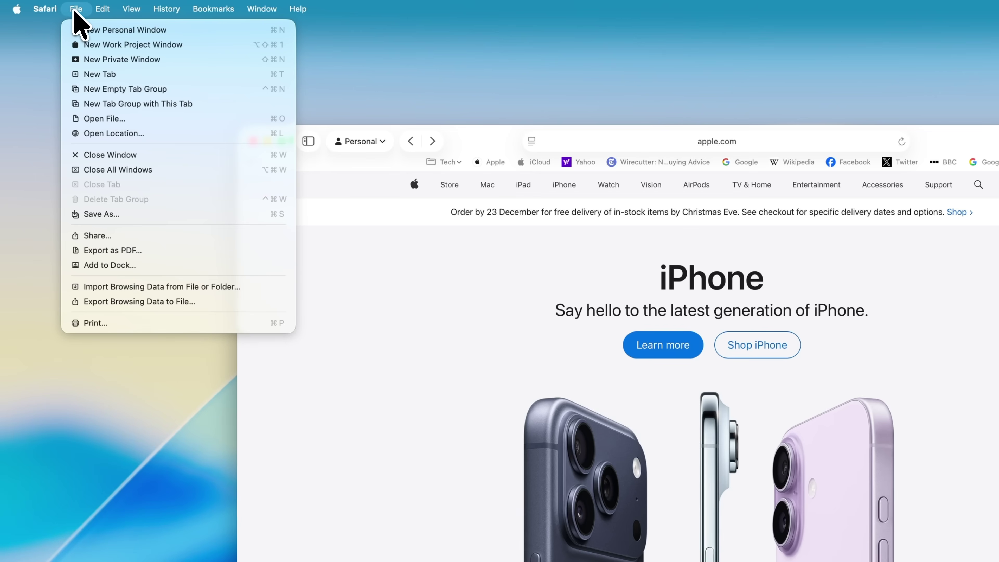
{"action": "mouse_move", "coordinate": [102, 12]}
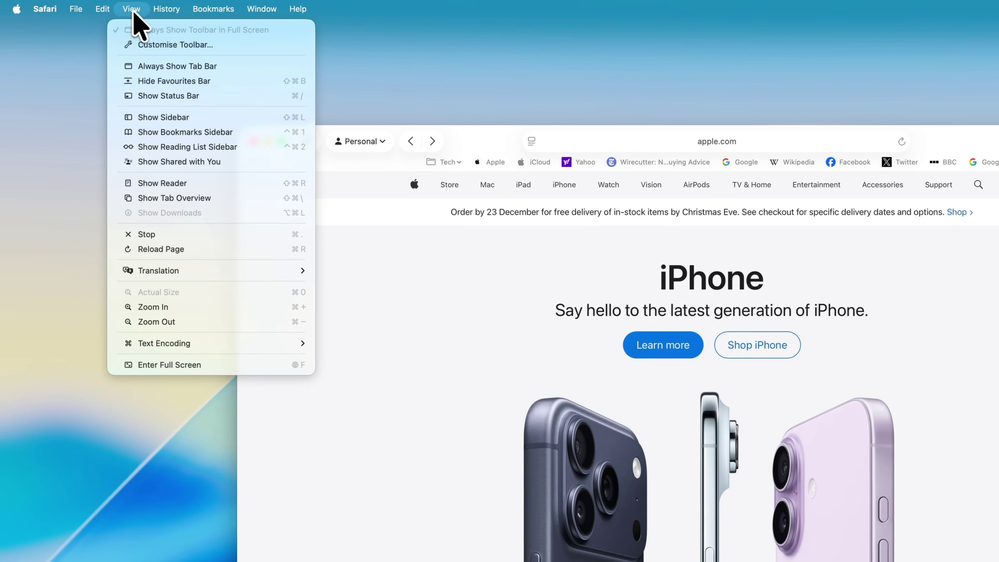
{"action": "mouse_move", "coordinate": [165, 11]}
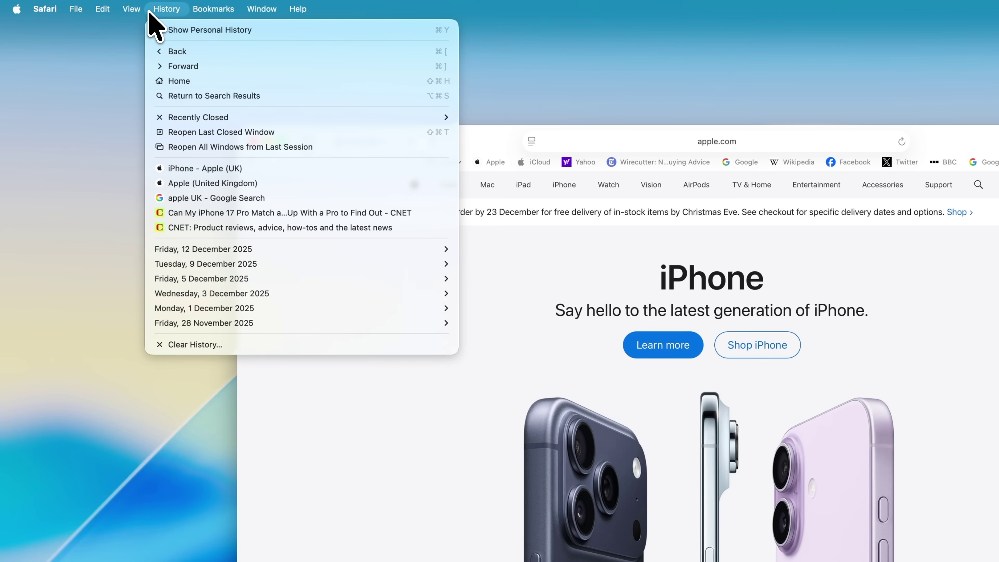
{"action": "left_click", "coordinate": [197, 9]}
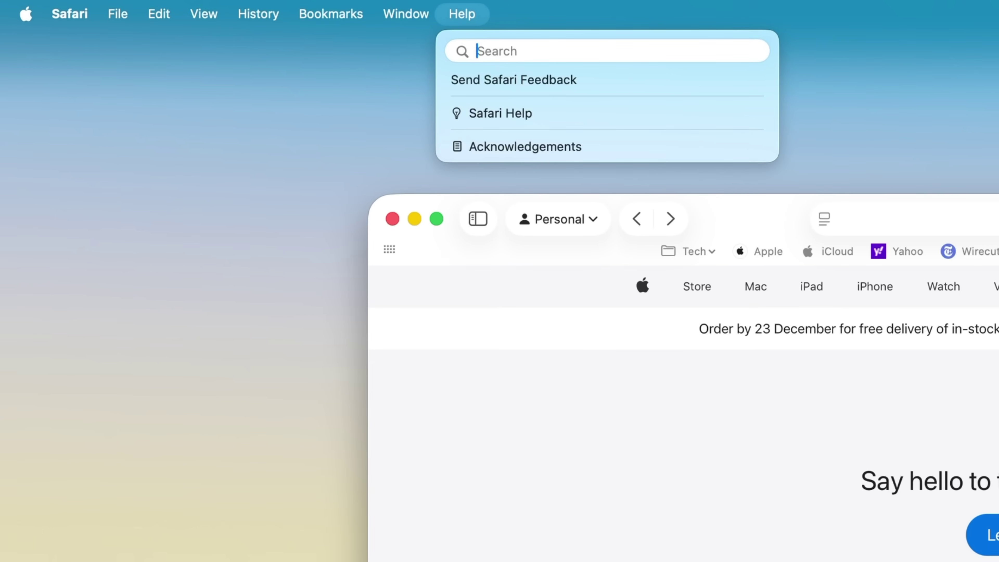
- Search Help for 'export' and choose Export as PDF… for the Apple iPhone page
{"action": "type", "text": "export"}
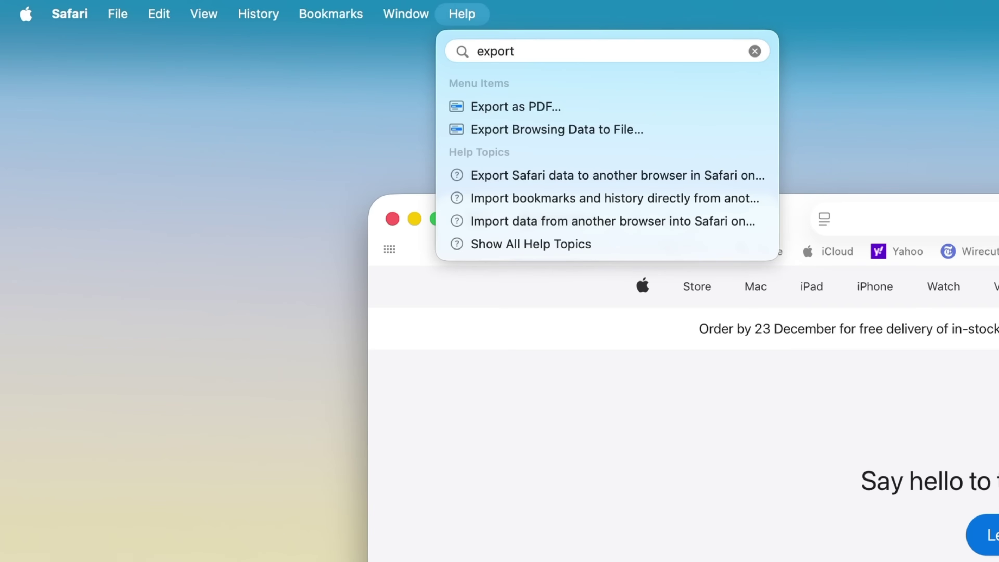
{"action": "mouse_move", "coordinate": [735, 117]}
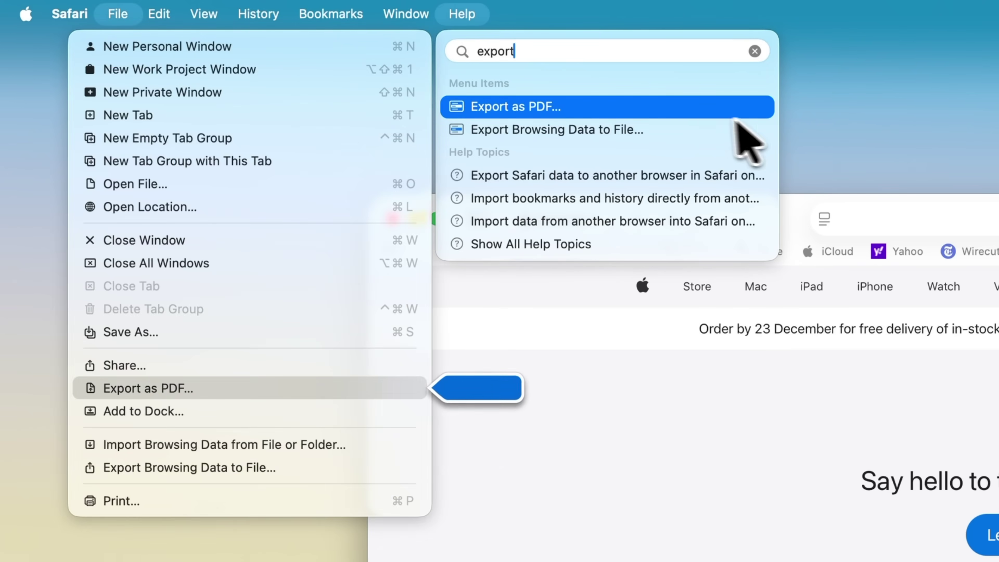
{"action": "left_click", "coordinate": [694, 114]}
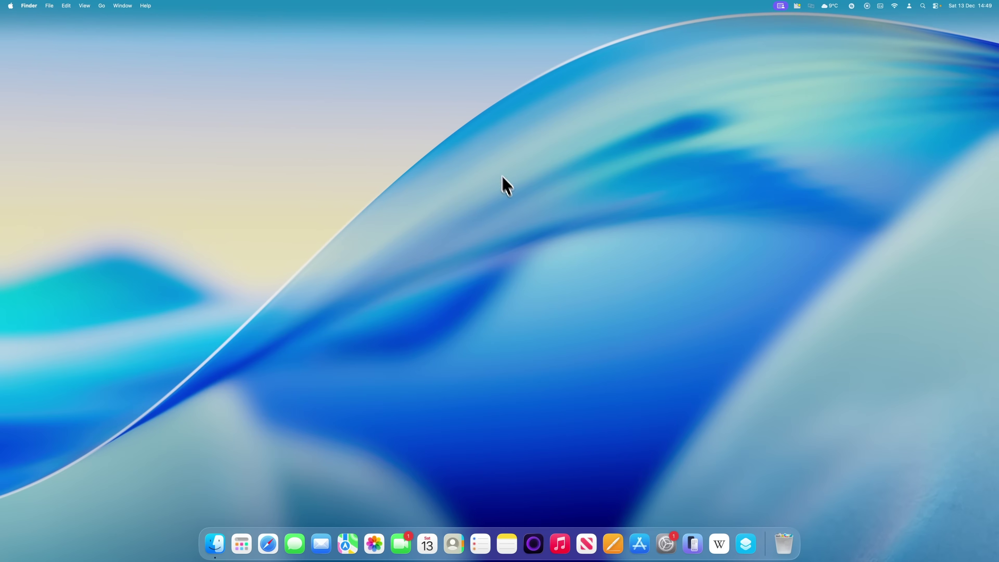
- Open the Accessibility > Display settings in System Settings
{"action": "left_click", "coordinate": [663, 540]}
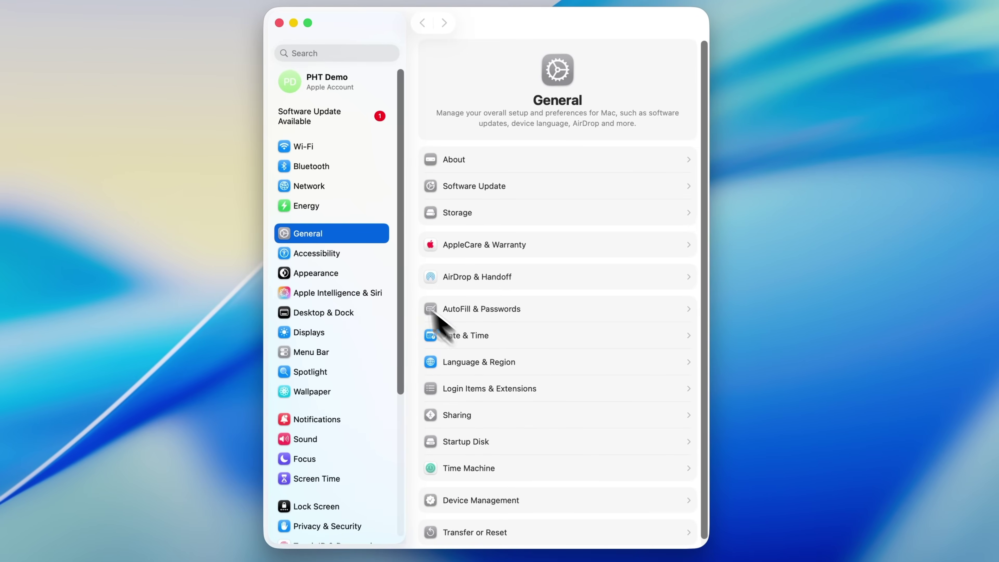
{"action": "left_click", "coordinate": [367, 258]}
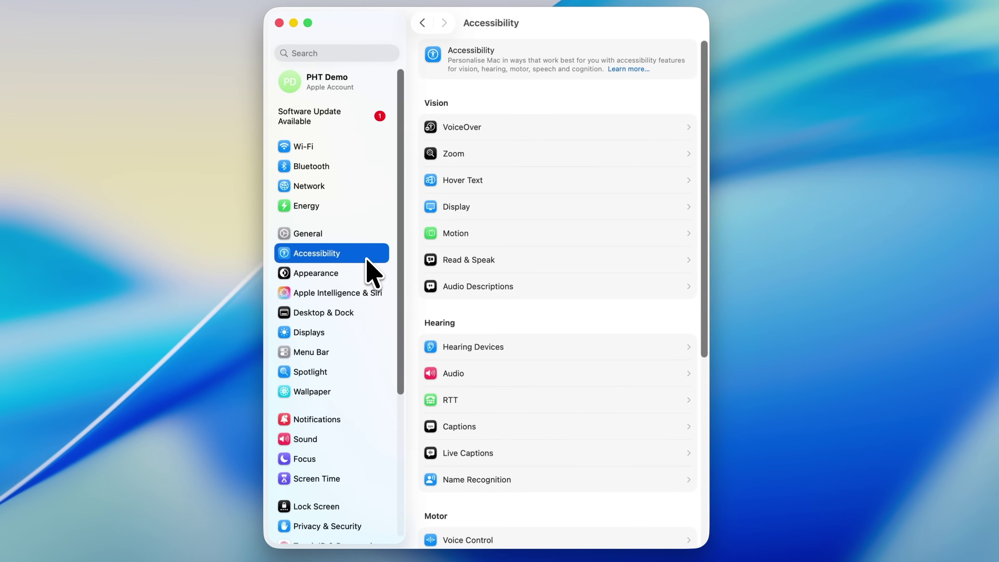
{"action": "left_click", "coordinate": [464, 212]}
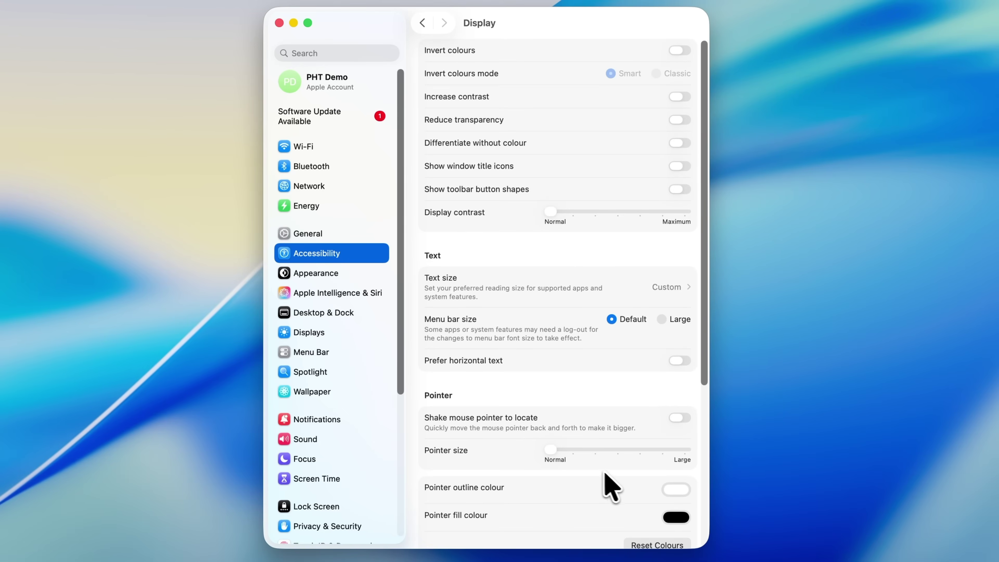
- Enlarge Pointer size to Large and switch on Shake mouse pointer to locate
{"action": "left_click", "coordinate": [554, 449]}
{"action": "mouse_move", "coordinate": [554, 451]}
{"action": "left_mouse_down"}
{"action": "mouse_move", "coordinate": [694, 457]}
{"action": "mouse_move", "coordinate": [555, 455]}
{"action": "left_mouse_up"}
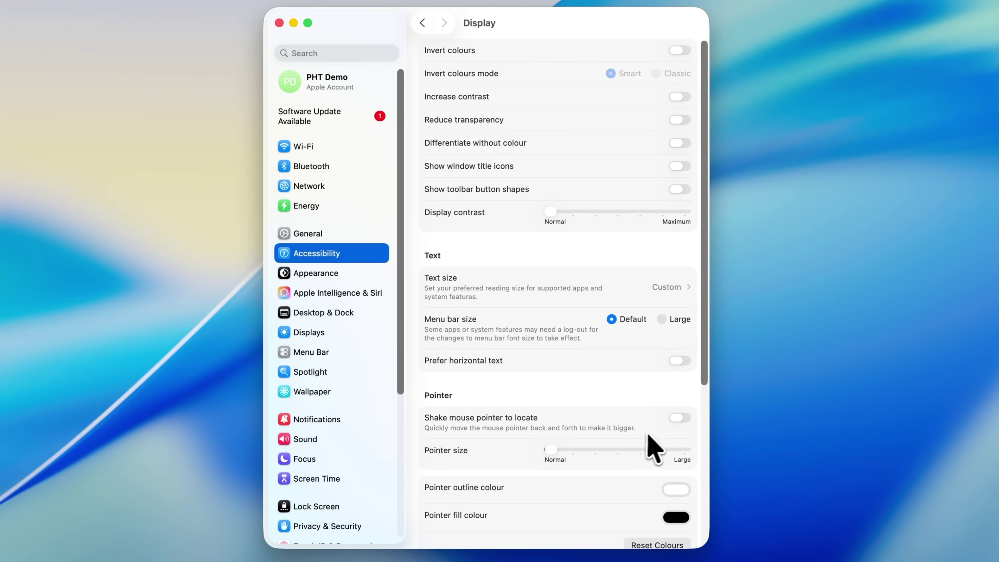
{"action": "left_click", "coordinate": [675, 420]}
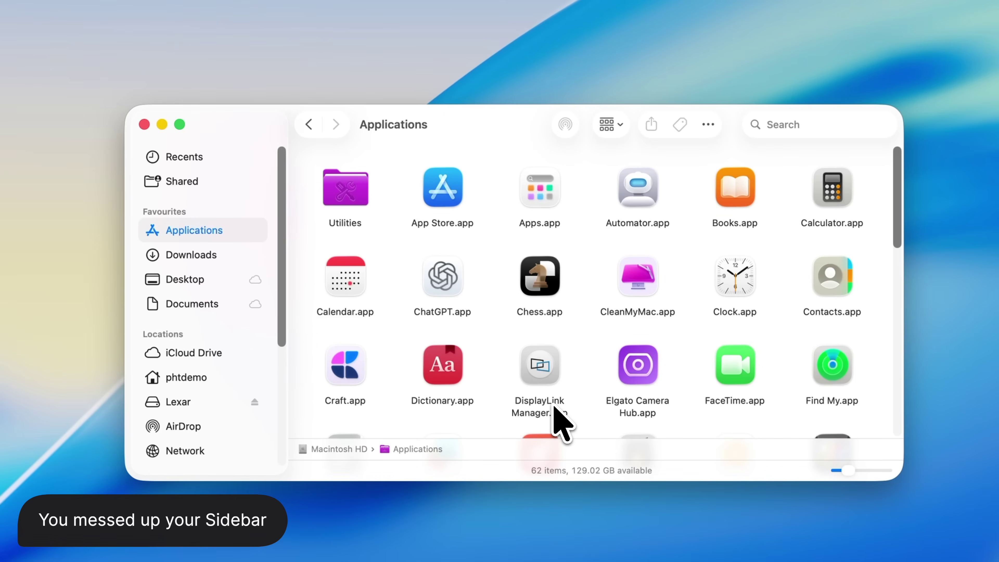
- Remove the Downloads favourite from the Finder sidebar via its context menu
{"action": "right_click", "coordinate": [188, 254]}
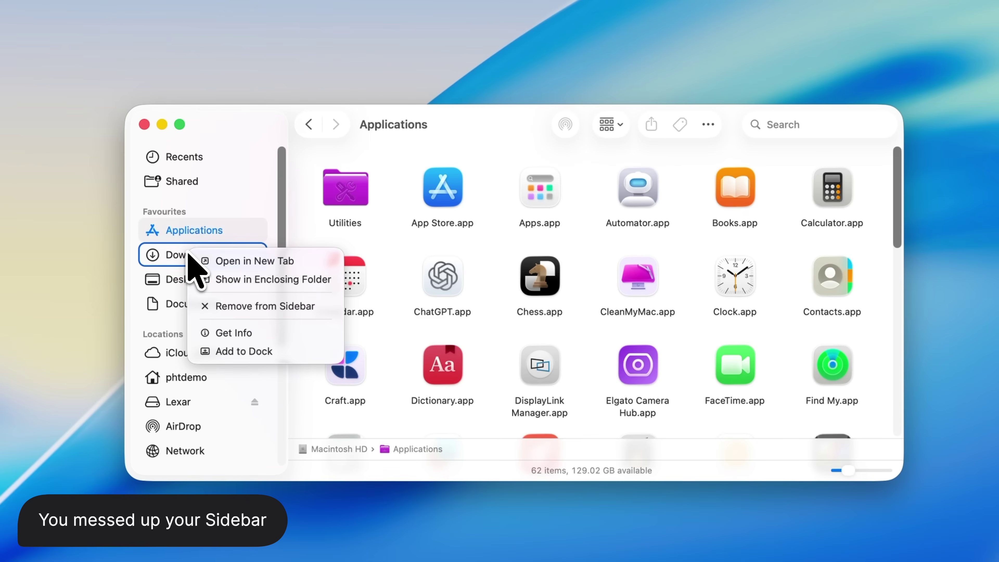
{"action": "left_click", "coordinate": [233, 307]}
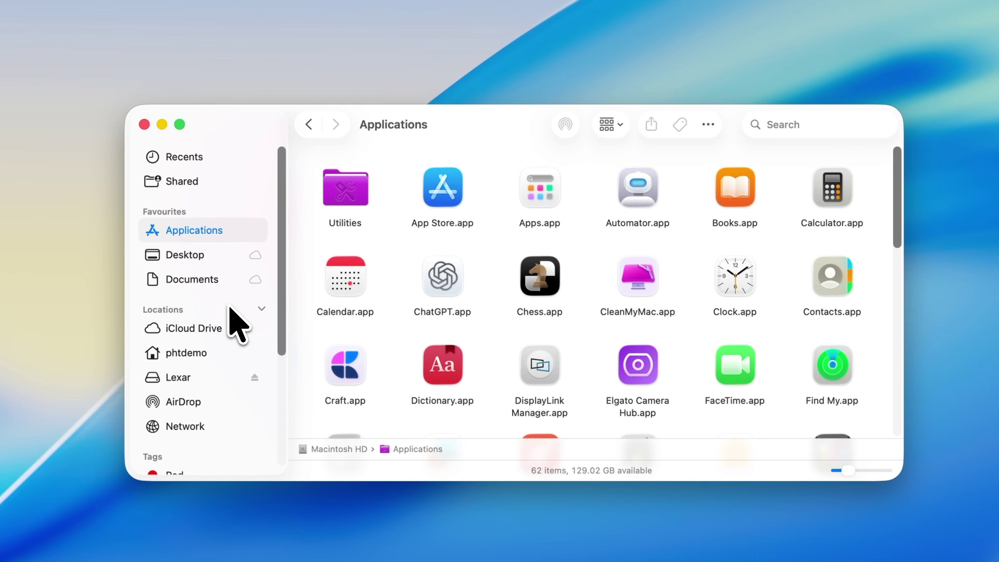
- From the home folder, drag Downloads into sidebar Favourites just below Applications
{"action": "key", "text": "super+shift+h"}
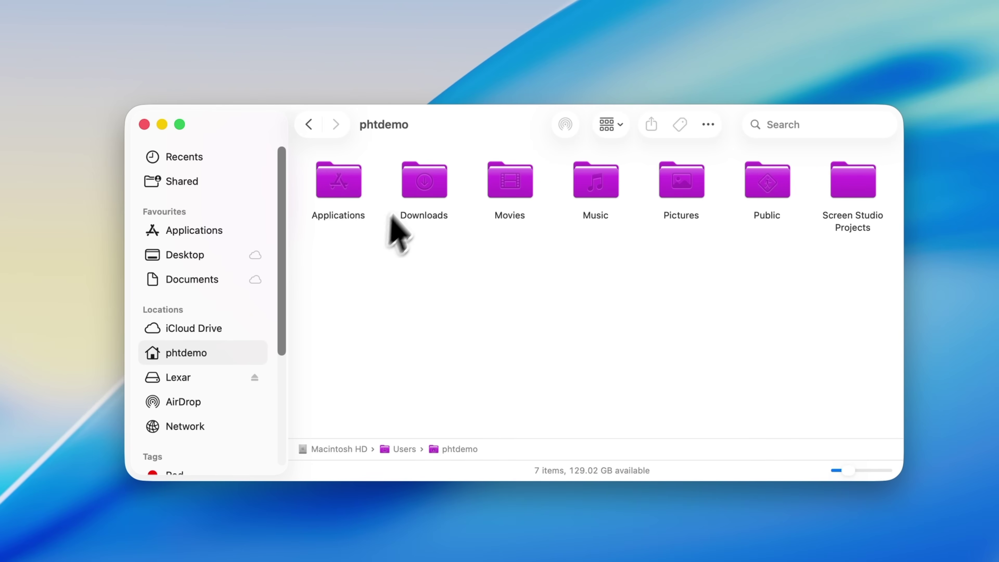
{"action": "left_click", "coordinate": [414, 188]}
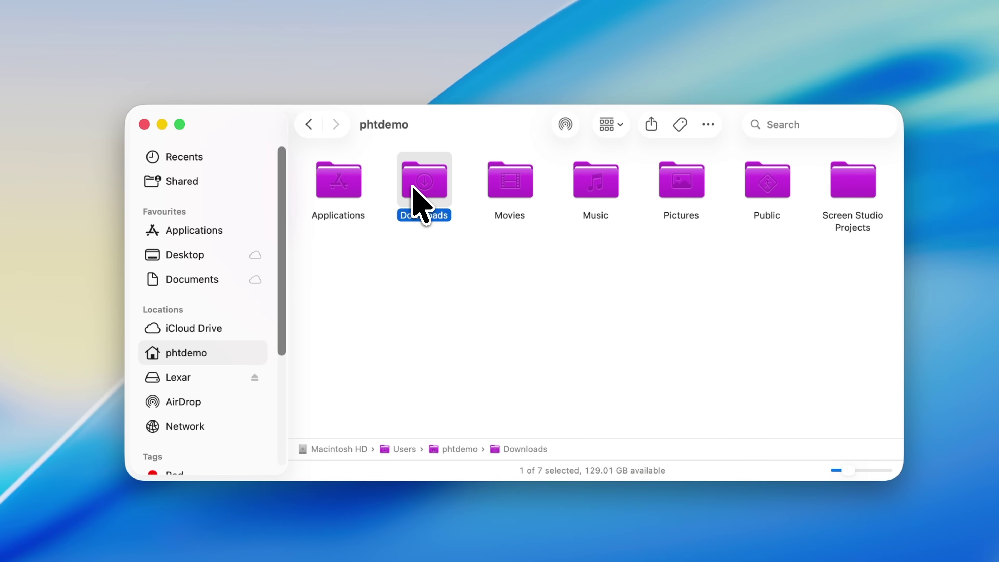
{"action": "right_click", "coordinate": [414, 188]}
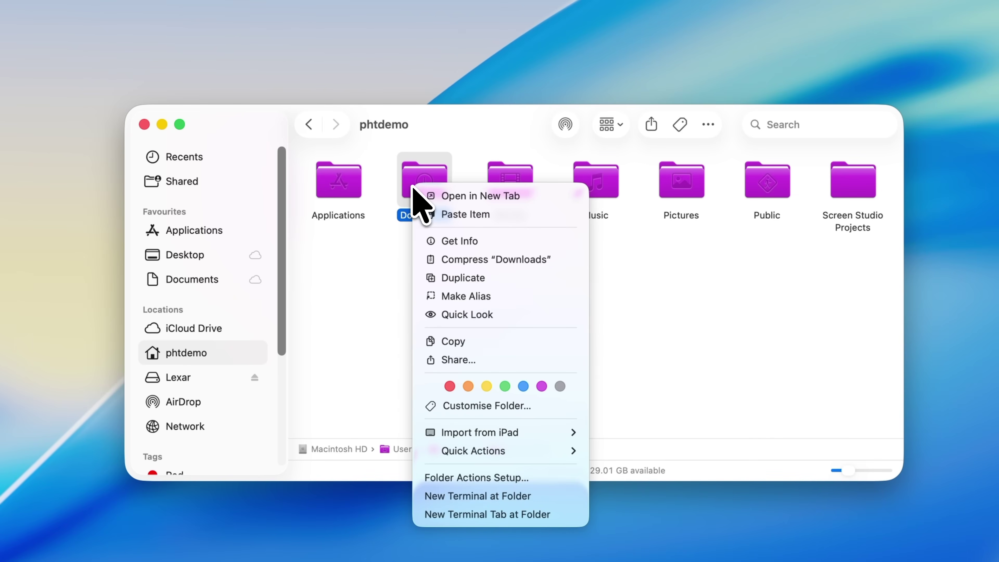
{"action": "left_click", "coordinate": [393, 255]}
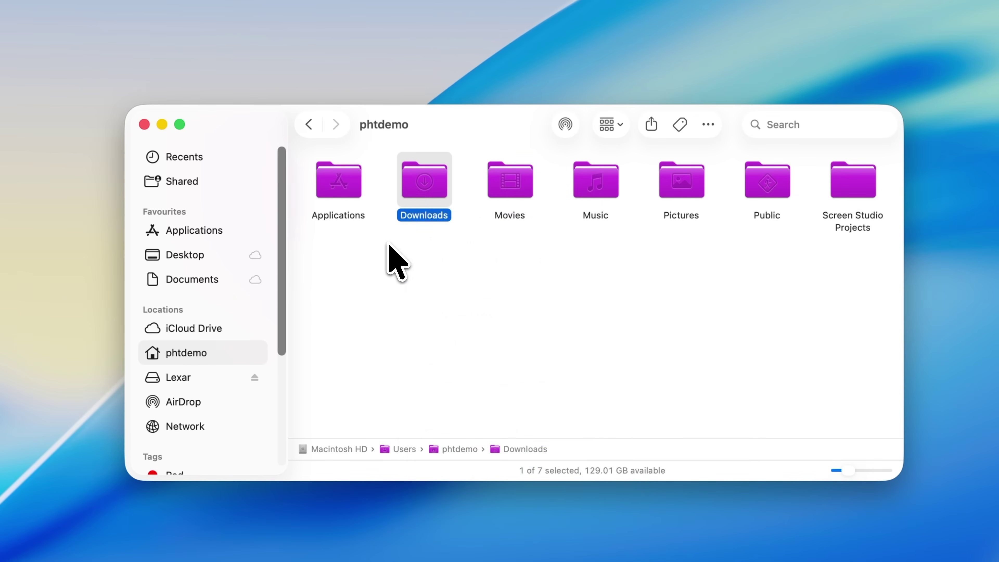
{"action": "left_click_drag", "start_coordinate": [423, 185], "coordinate": [195, 242]}
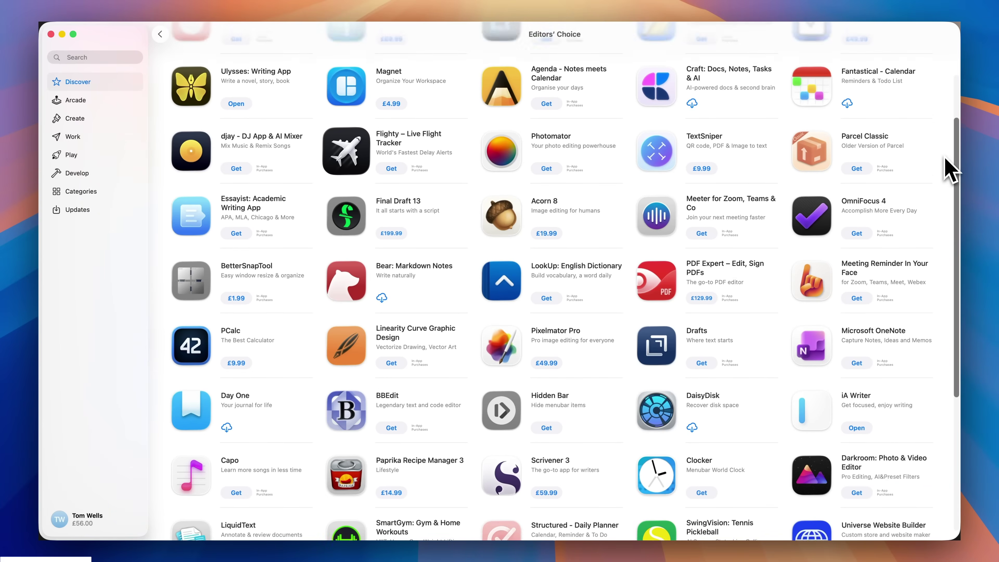
- Scroll down the Editors' Choice grid to reach PDF Expert – Edit, Sign PDFs
{"action": "scroll", "coordinate": [946, 159], "scroll_direction": "down", "scroll_amount": 3}
{"action": "scroll", "coordinate": [947, 160], "scroll_direction": "down", "scroll_amount": 5}
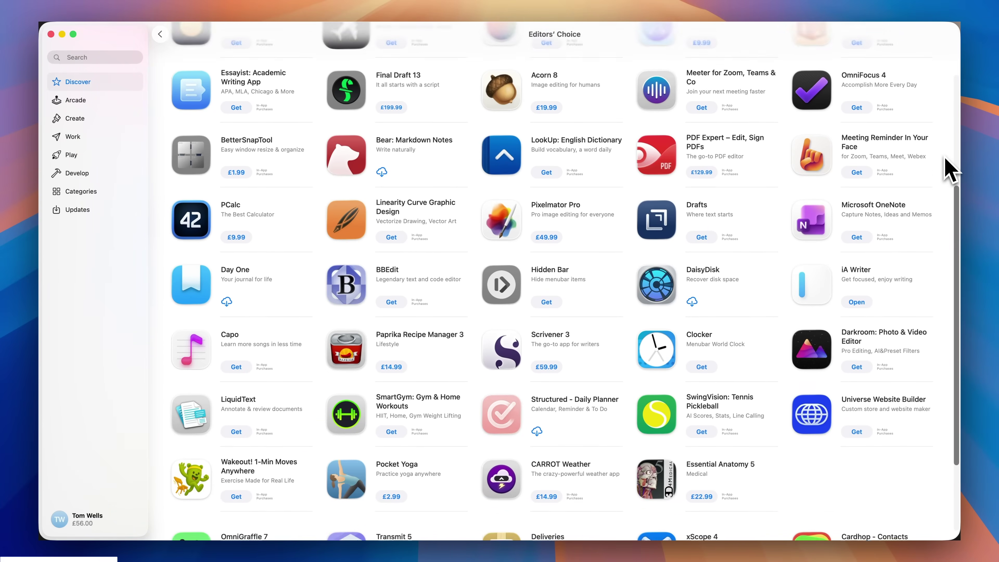
{"action": "scroll", "coordinate": [946, 167], "scroll_direction": "down", "scroll_amount": 3}
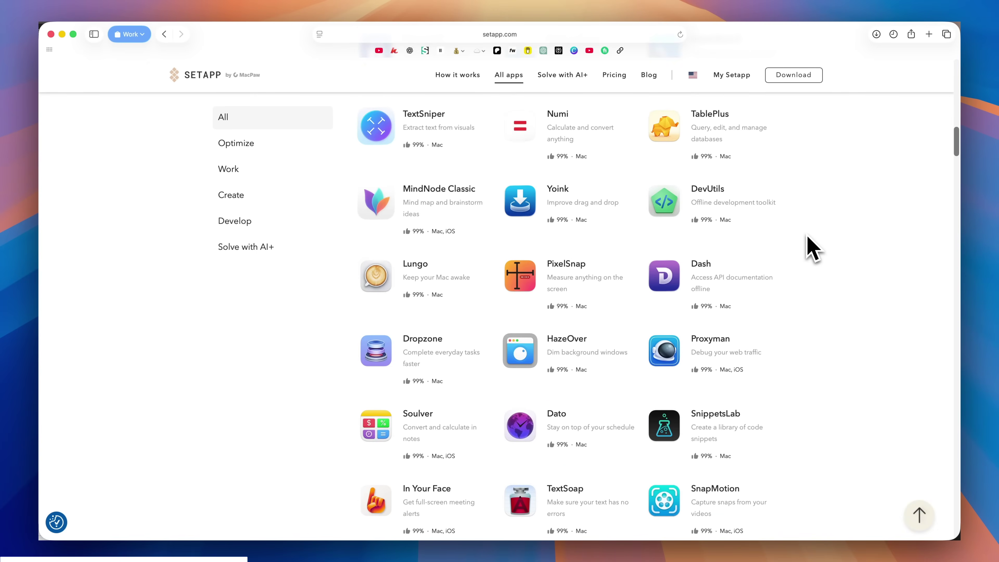
{"action": "scroll", "coordinate": [811, 248], "scroll_direction": "down", "scroll_amount": 7}
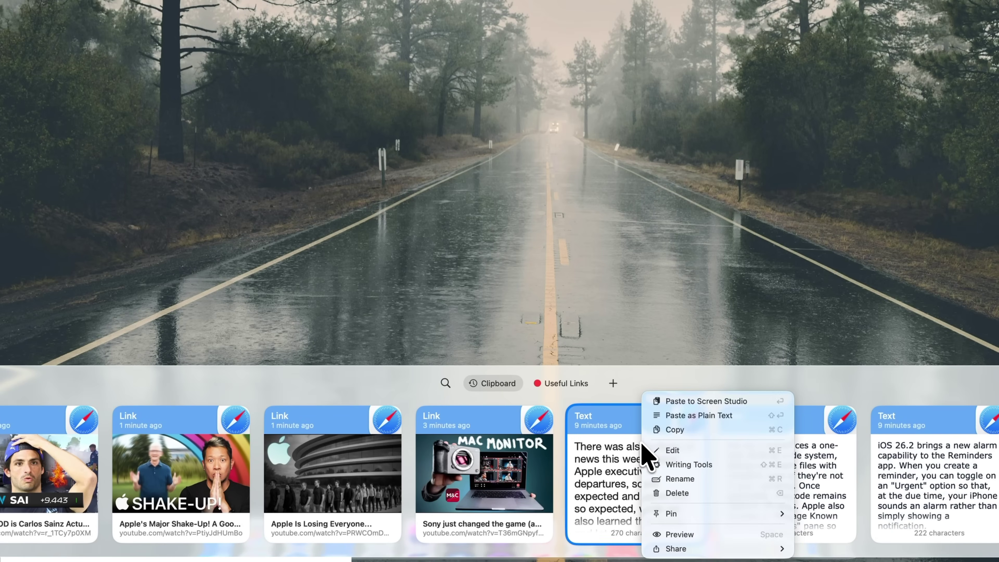
- Copy a saved text clip from Paste, then bring up actions for the Adaptive Power clip
{"action": "left_click", "coordinate": [674, 431]}
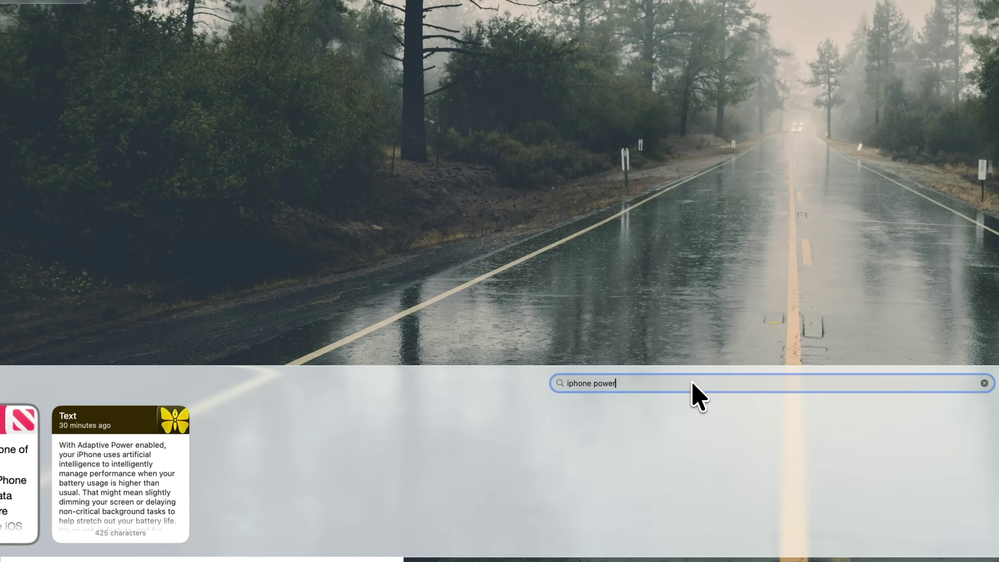
{"action": "right_click", "coordinate": [133, 481]}
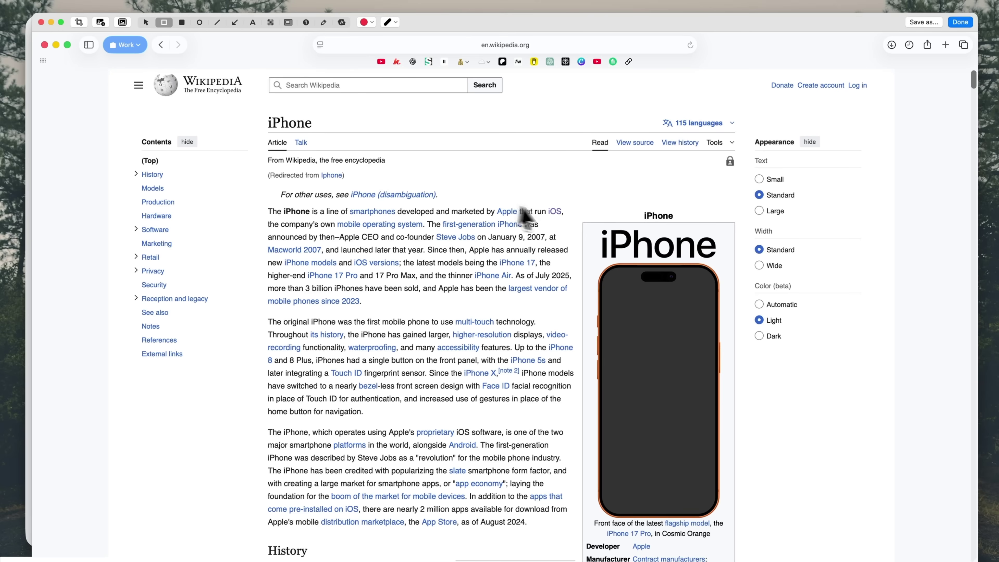
- Draw a red rectangle around the iPhone infobox and a red arrow pointing to it
{"action": "left_click", "coordinate": [571, 210]}
{"action": "left_click_drag", "start_coordinate": [571, 210], "coordinate": [751, 552]}
{"action": "key", "text": "a"}
{"action": "left_click_drag", "start_coordinate": [272, 399], "coordinate": [550, 362]}
- Add a 'Click here' text label, move it left, and give it a new colour
{"action": "key", "text": "t"}
{"action": "left_click", "coordinate": [291, 421]}
{"action": "type", "text": "Click here"}
{"action": "left_click_drag", "start_coordinate": [287, 423], "coordinate": [172, 408]}
{"action": "left_click", "coordinate": [366, 22]}
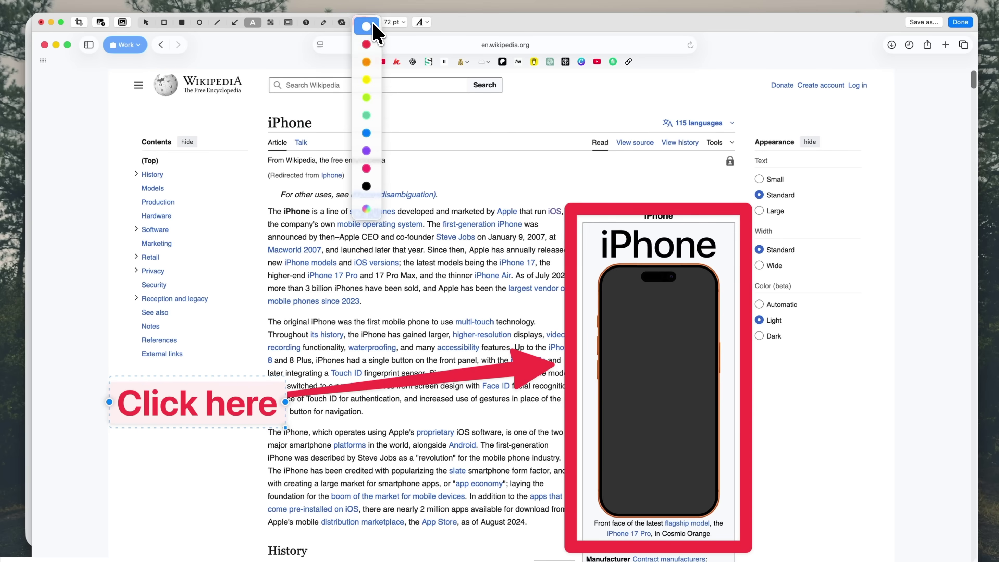
{"action": "left_click", "coordinate": [366, 186]}
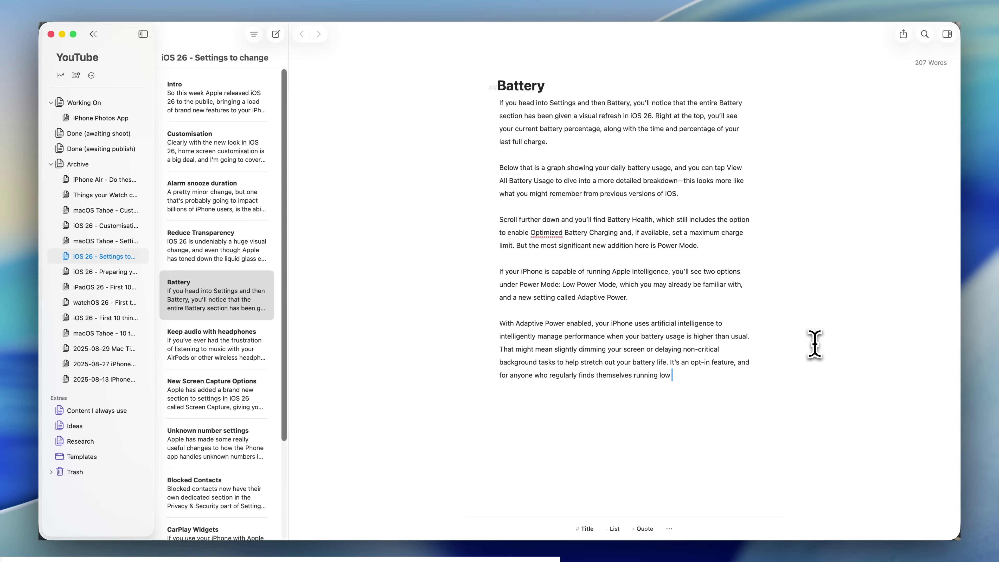
- Type 'the end of the day, it's definitely worth thecking', then check iStat CPU and disk stats
{"action": "type", "text": "the end of"}
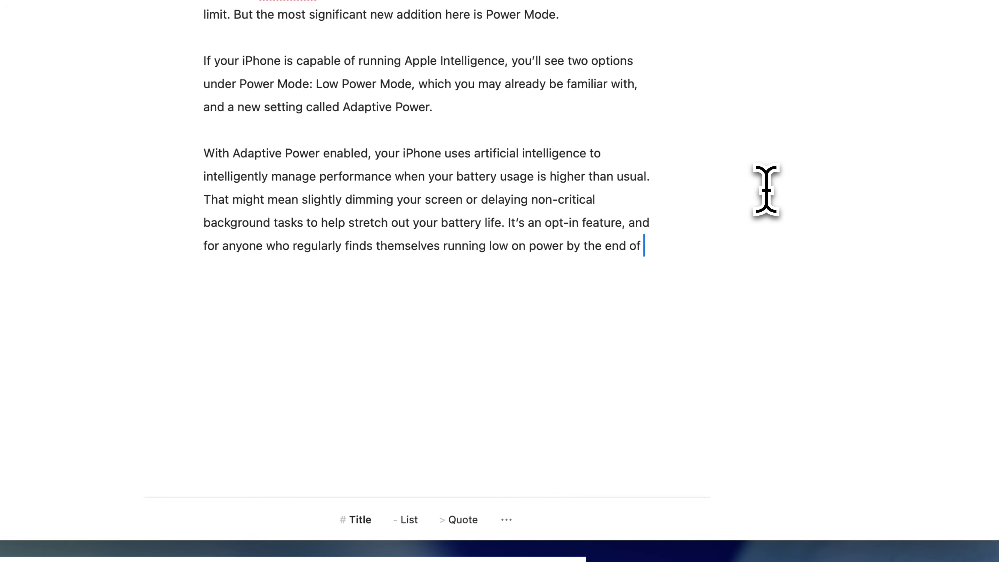
{"action": "type", "text": " the day, it's definitely worth t"}
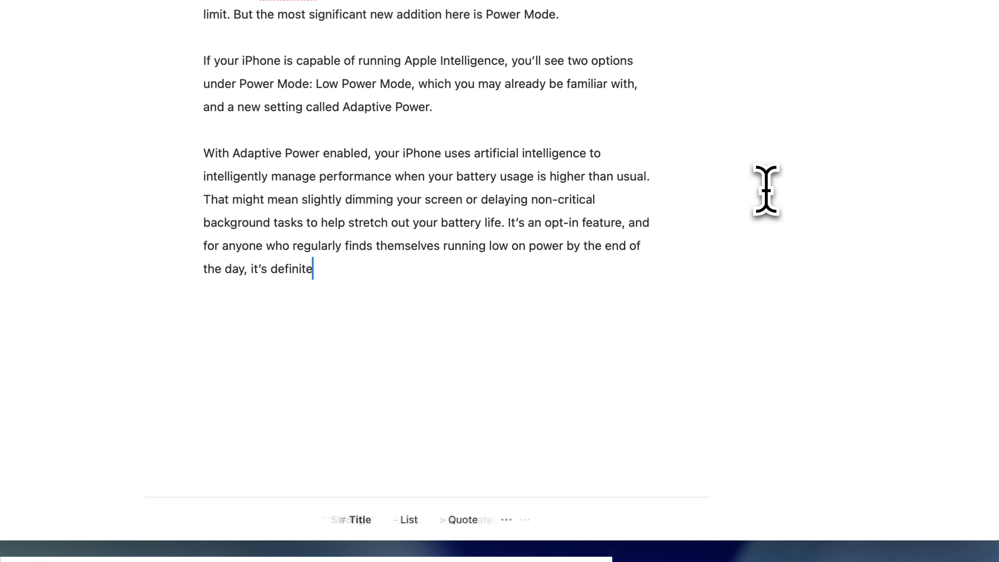
{"action": "type", "text": "hecking"}
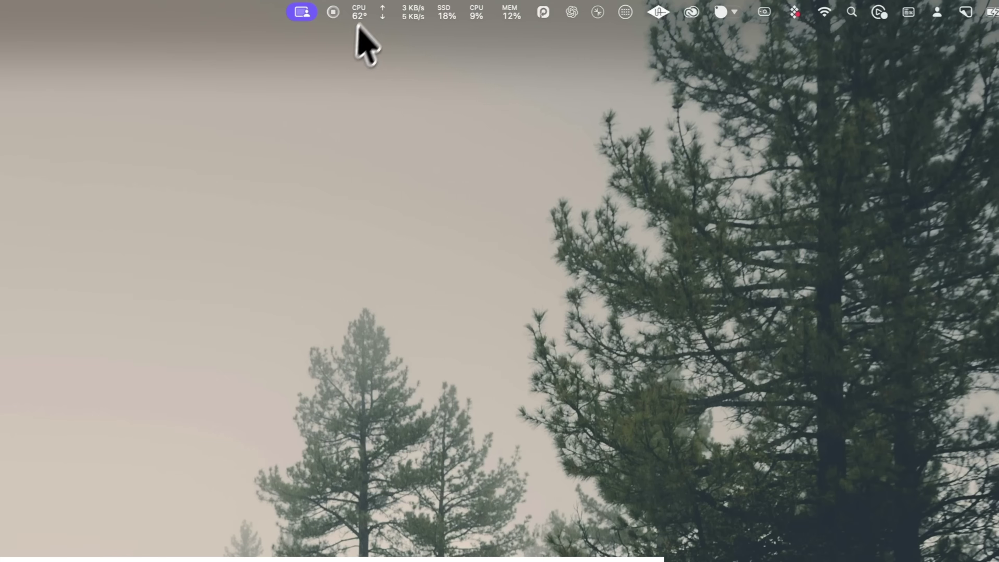
{"action": "left_click", "coordinate": [355, 9]}
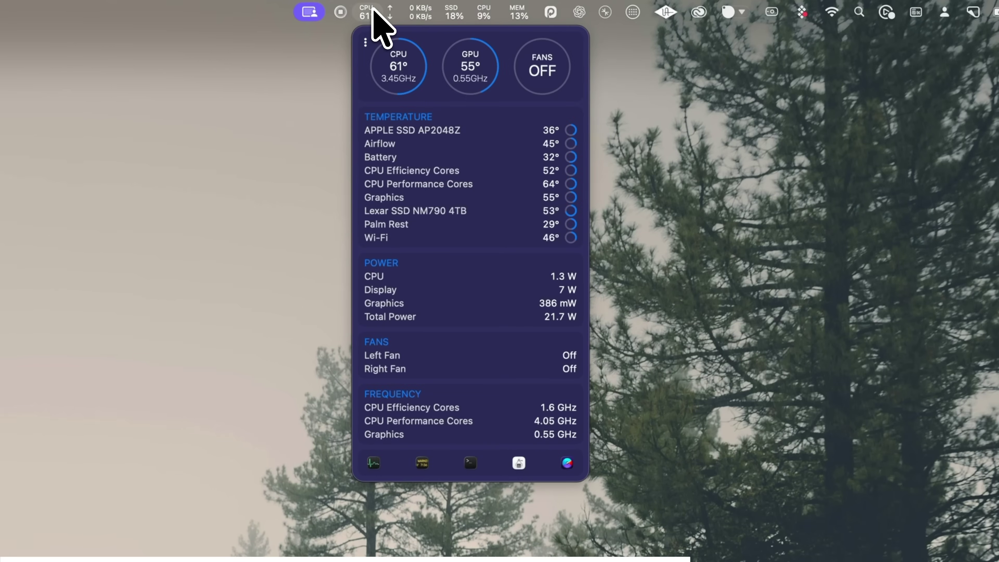
{"action": "left_click", "coordinate": [374, 11]}
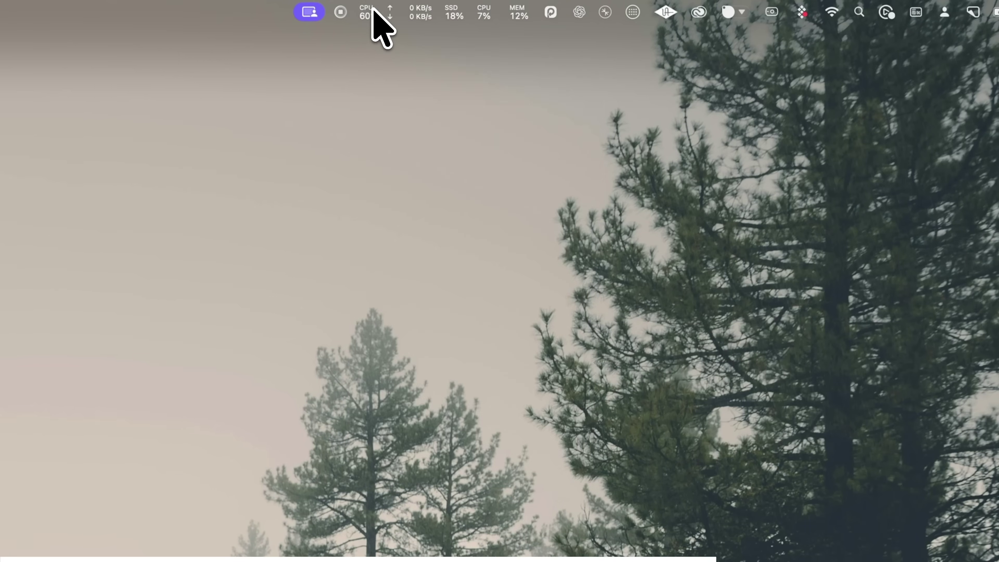
{"action": "left_click", "coordinate": [451, 11]}
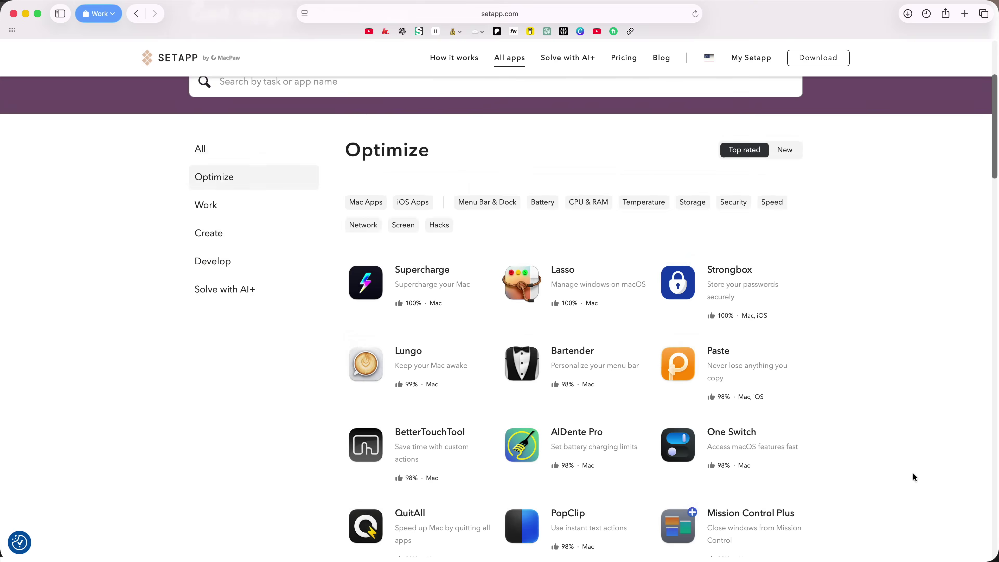
- Scroll through Setapp's Optimize apps, then switch the catalogue to the Work category
{"action": "scroll", "coordinate": [913, 473], "scroll_direction": "down", "scroll_amount": 1}
{"action": "scroll", "coordinate": [913, 473], "scroll_direction": "down", "scroll_amount": 4}
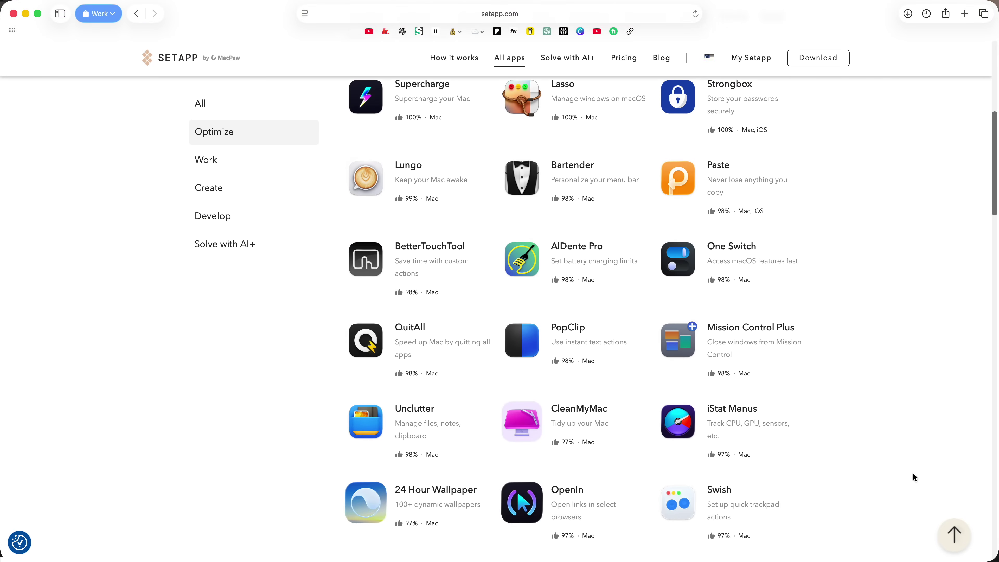
{"action": "scroll", "coordinate": [912, 476], "scroll_direction": "down", "scroll_amount": 4}
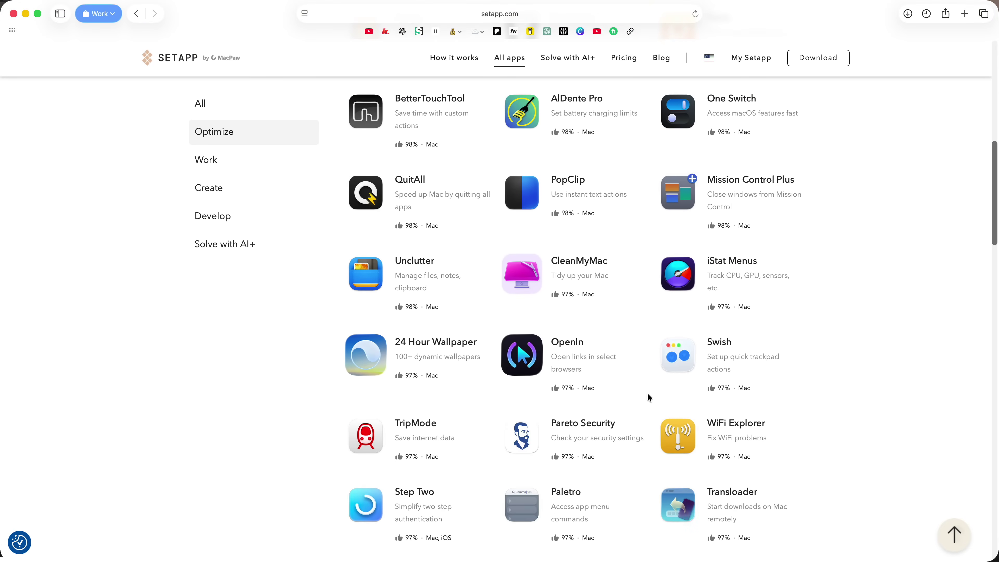
{"action": "left_click", "coordinate": [207, 164]}
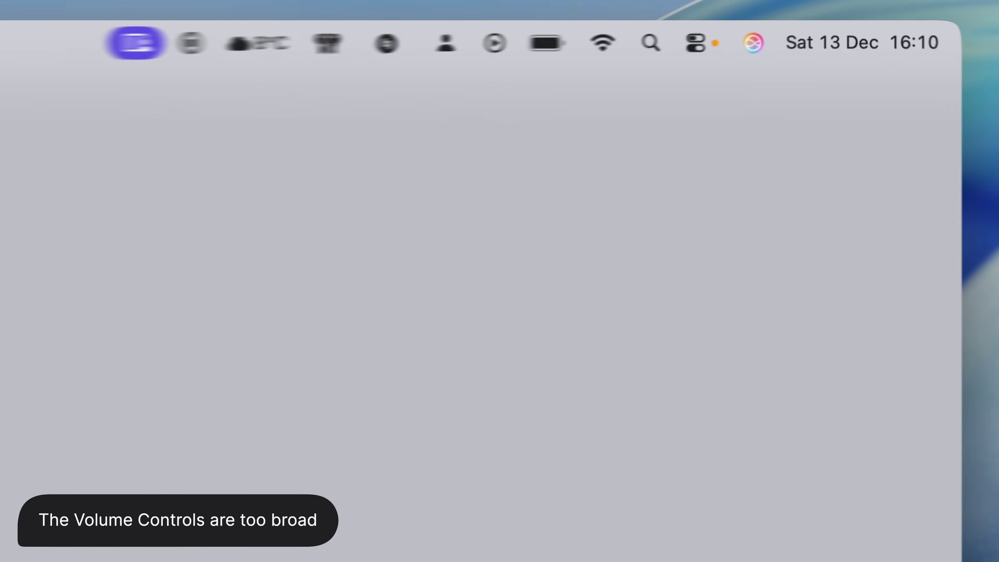
- Sweep the MacBook Air Speakers volume from full down to mute, ending at about 60%
{"action": "key", "text": "F11"}
{"action": "key", "text": "F12"}
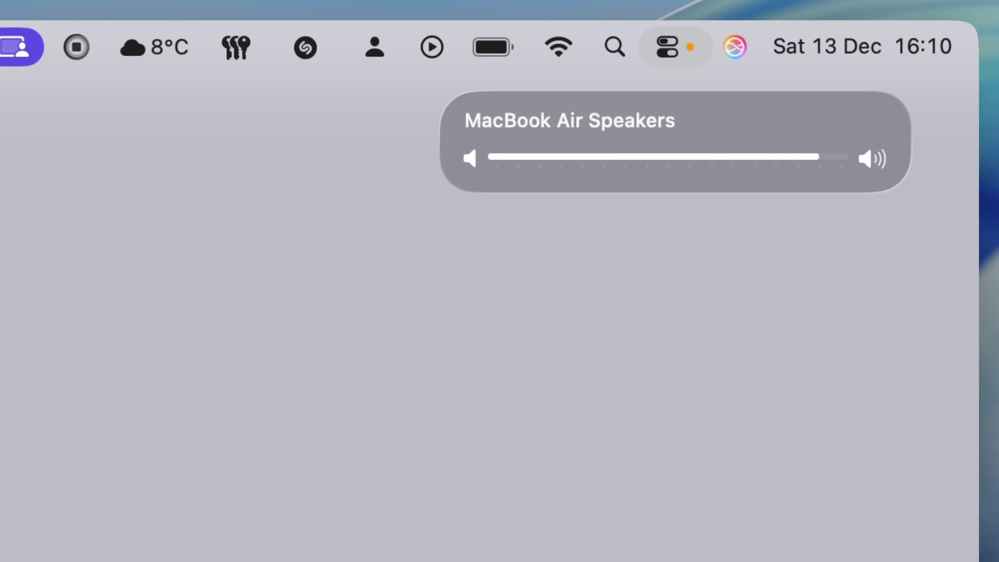
{"action": "key", "text": "F12"}
{"action": "key", "text": "F11"}
{"action": "key", "text": "F11"}
{"action": "key", "text": "F11"}
{"action": "key", "text": "F11"}
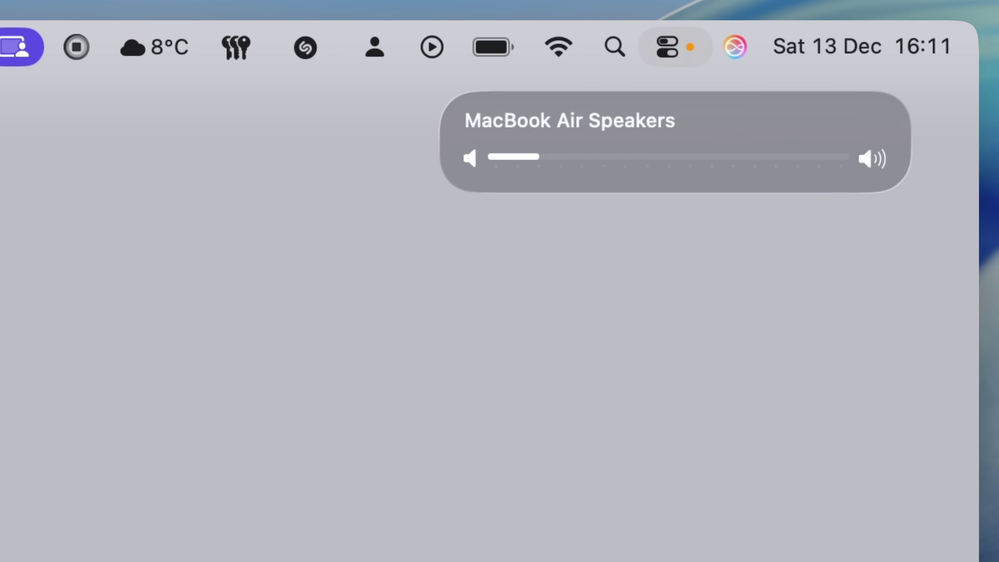
{"action": "key", "text": "F11"}
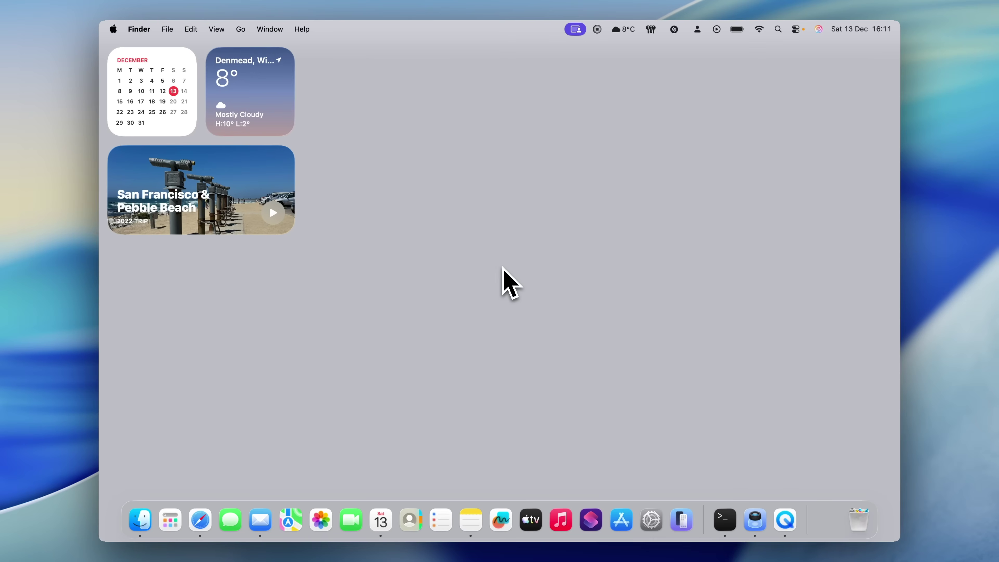
{"action": "key", "text": "XF86AudioLowerVolume"}
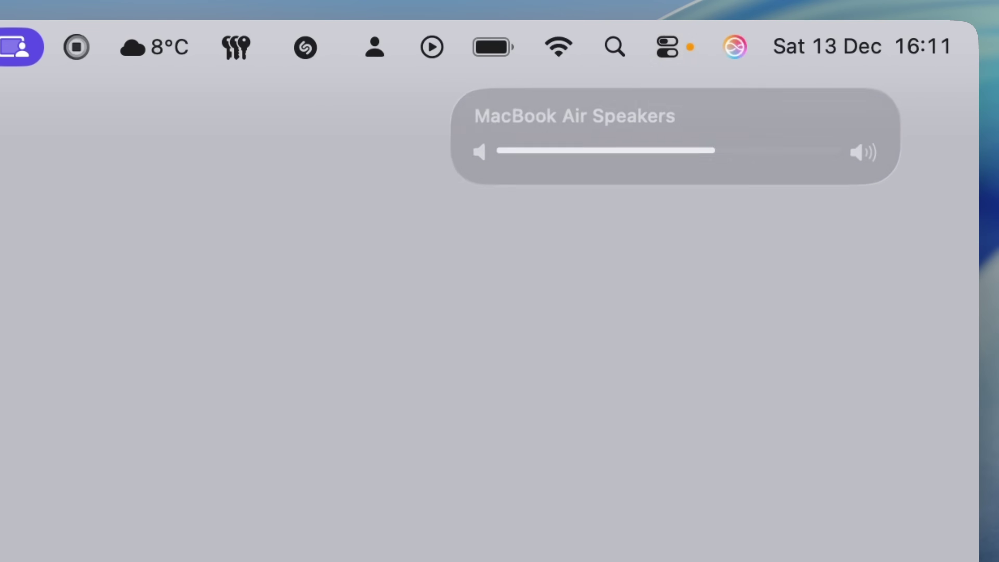
- Dip the display brightness one notch, then raise it until the Display bar is full
{"action": "key", "text": "XF86MonBrightnessDown"}
{"action": "key", "text": "XF86MonBrightnessDown"}
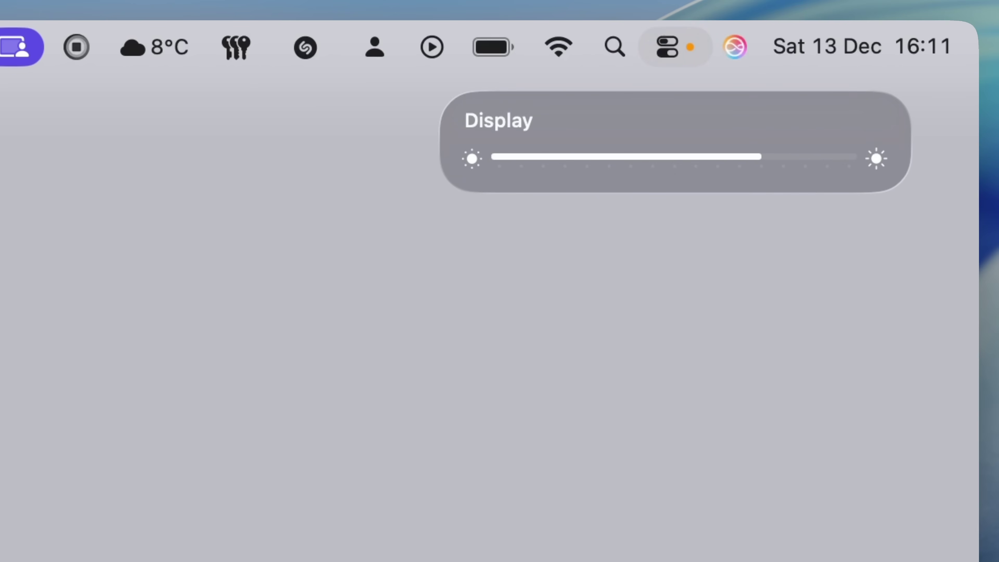
{"action": "key", "text": "XF86MonBrightnessUp"}
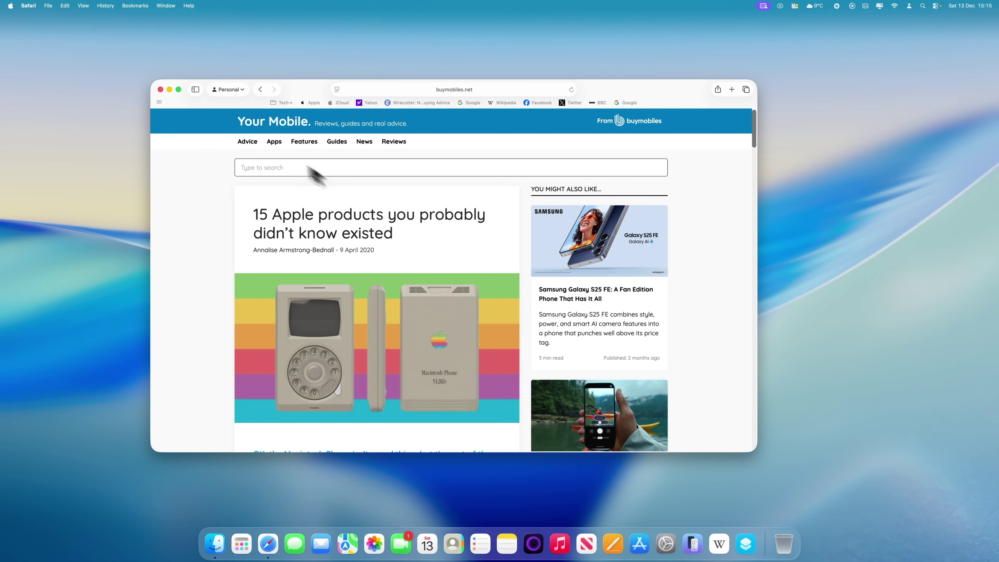
- Untick Open "safe" files after downloading in Safari's General settings
{"action": "left_click", "coordinate": [28, 5]}
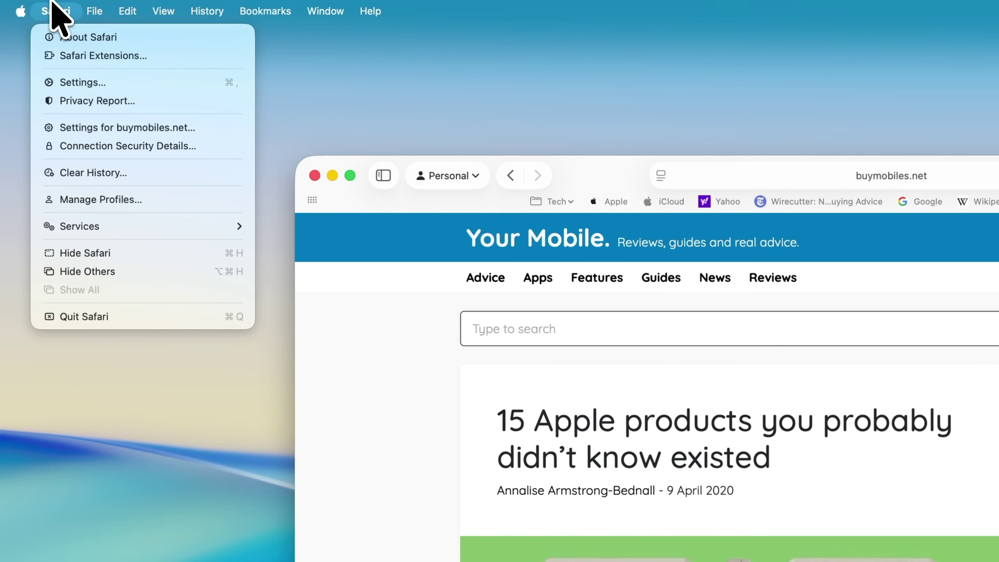
{"action": "left_click", "coordinate": [76, 80]}
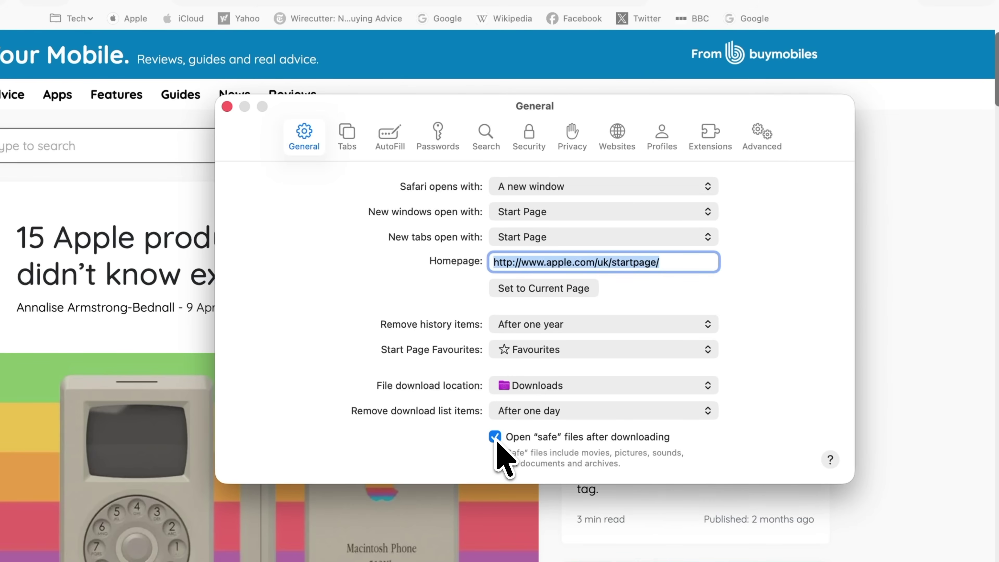
{"action": "left_click", "coordinate": [495, 438]}
{"action": "left_click", "coordinate": [227, 106]}
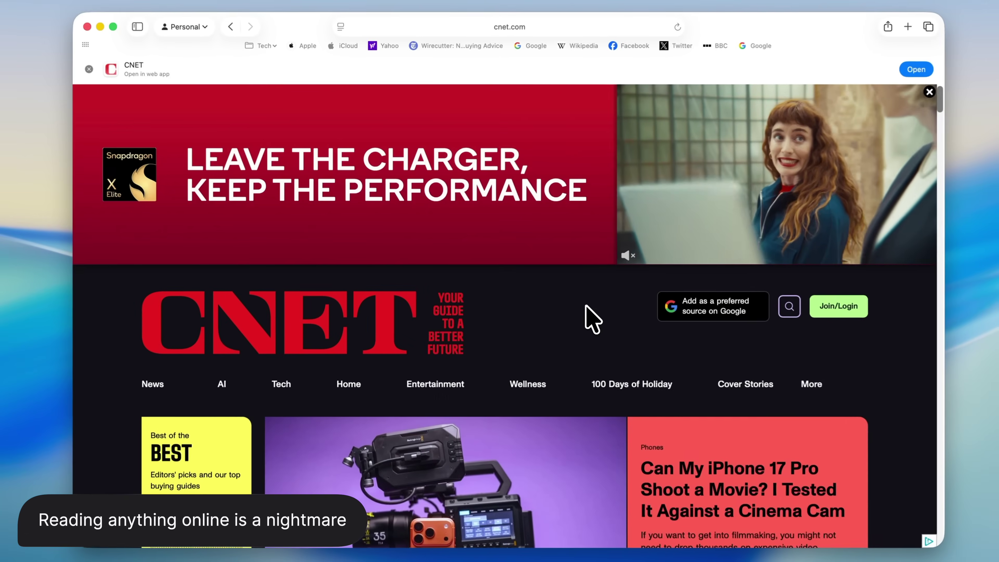
{"action": "scroll", "coordinate": [587, 305], "scroll_direction": "down", "scroll_amount": 5}
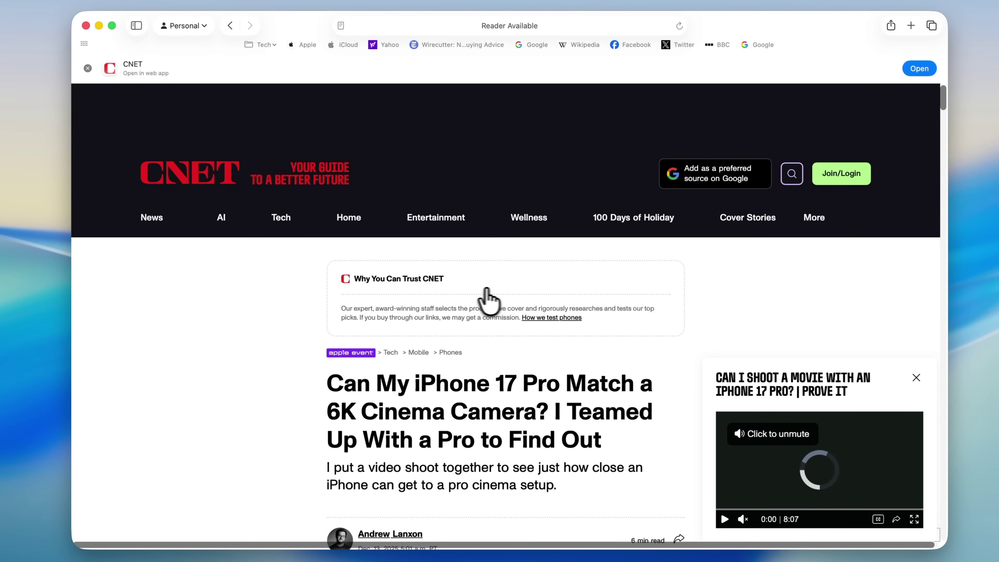
{"action": "scroll", "coordinate": [692, 298], "scroll_direction": "down", "scroll_amount": 7}
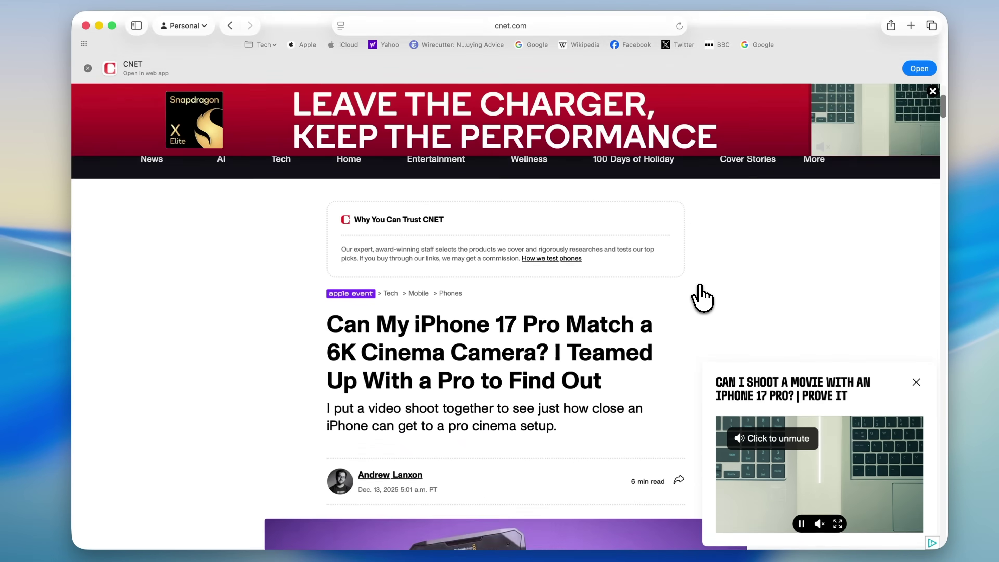
{"action": "scroll", "coordinate": [702, 298], "scroll_direction": "down", "scroll_amount": 8}
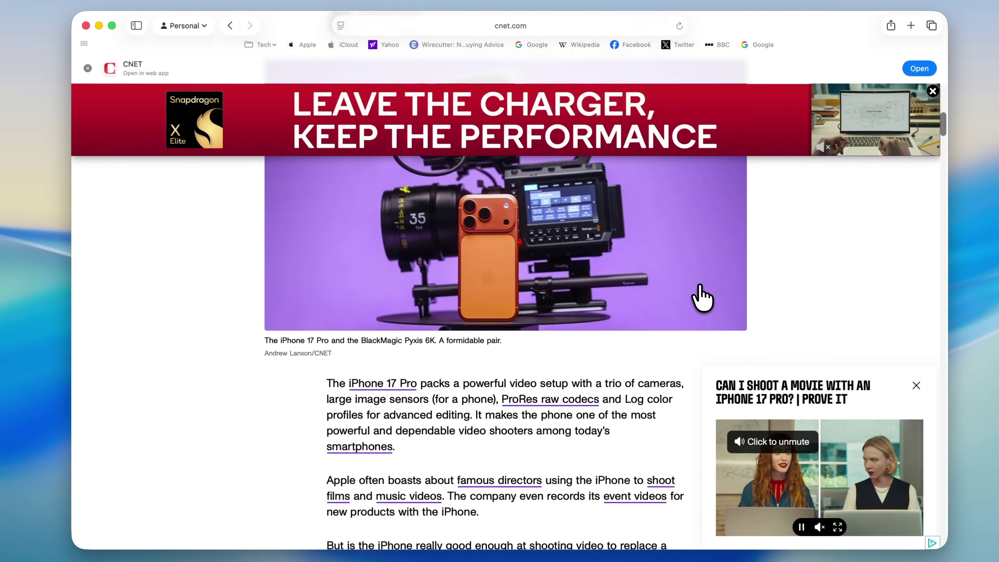
{"action": "scroll", "coordinate": [702, 298], "scroll_direction": "down", "scroll_amount": 10}
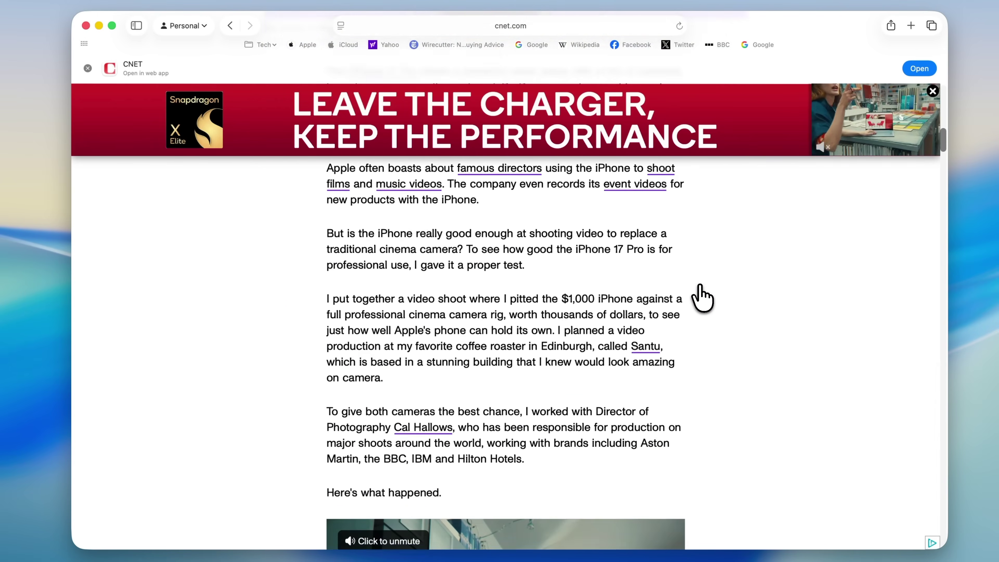
{"action": "scroll", "coordinate": [703, 297], "scroll_direction": "down", "scroll_amount": 9}
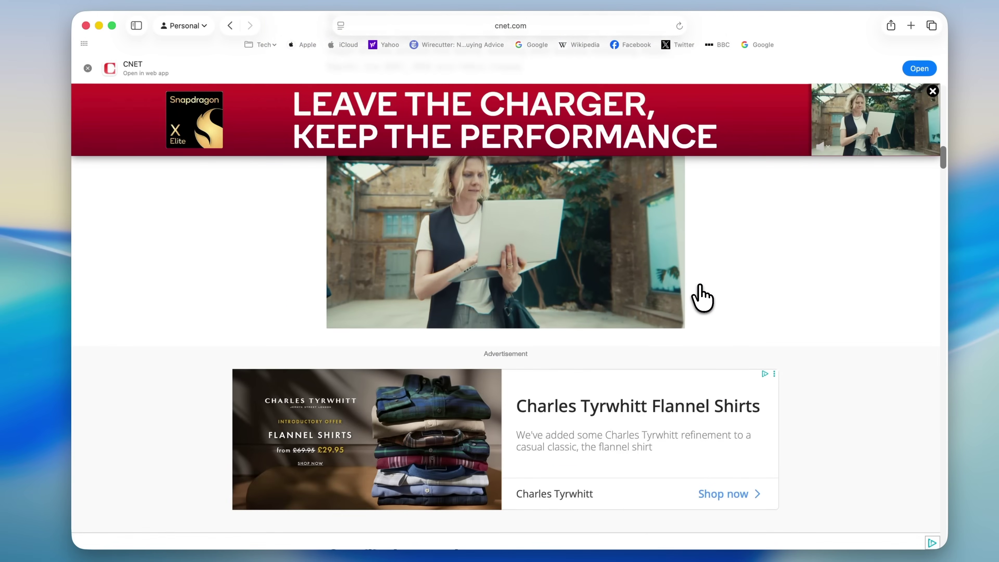
{"action": "scroll", "coordinate": [703, 298], "scroll_direction": "down", "scroll_amount": 7}
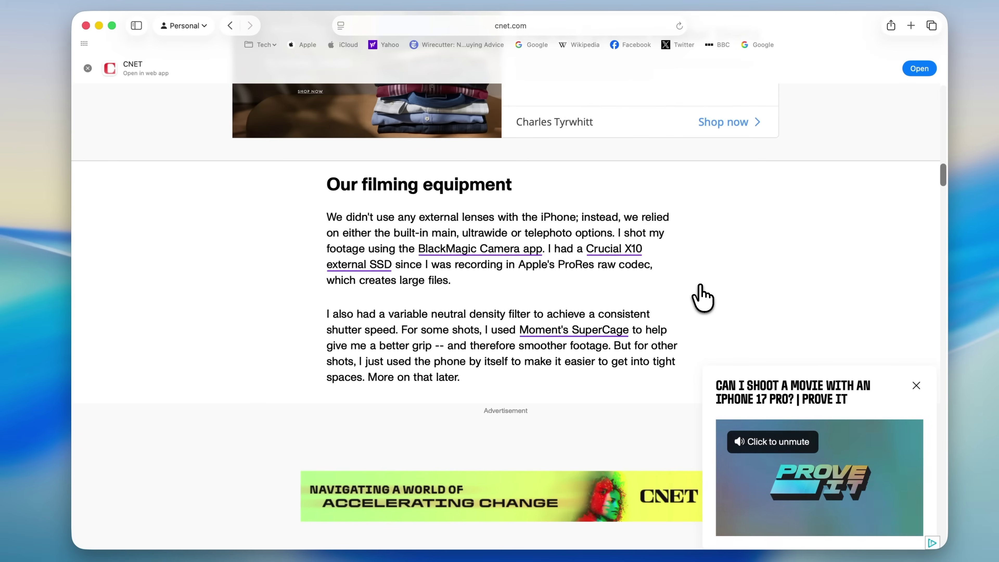
{"action": "key", "text": "super+shift+r"}
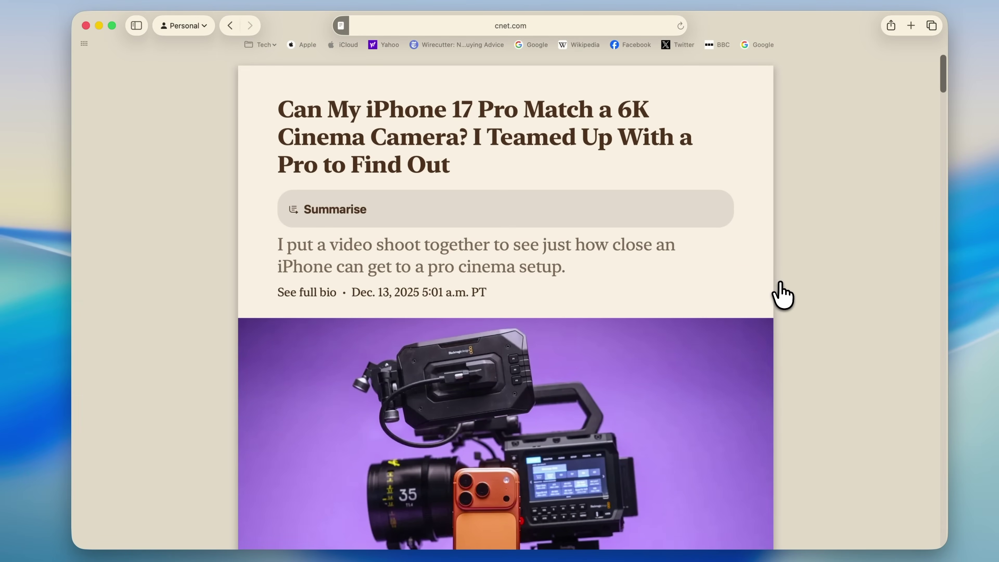
{"action": "scroll", "coordinate": [783, 295], "scroll_direction": "down", "scroll_amount": 6}
{"action": "scroll", "coordinate": [783, 295], "scroll_direction": "down", "scroll_amount": 13}
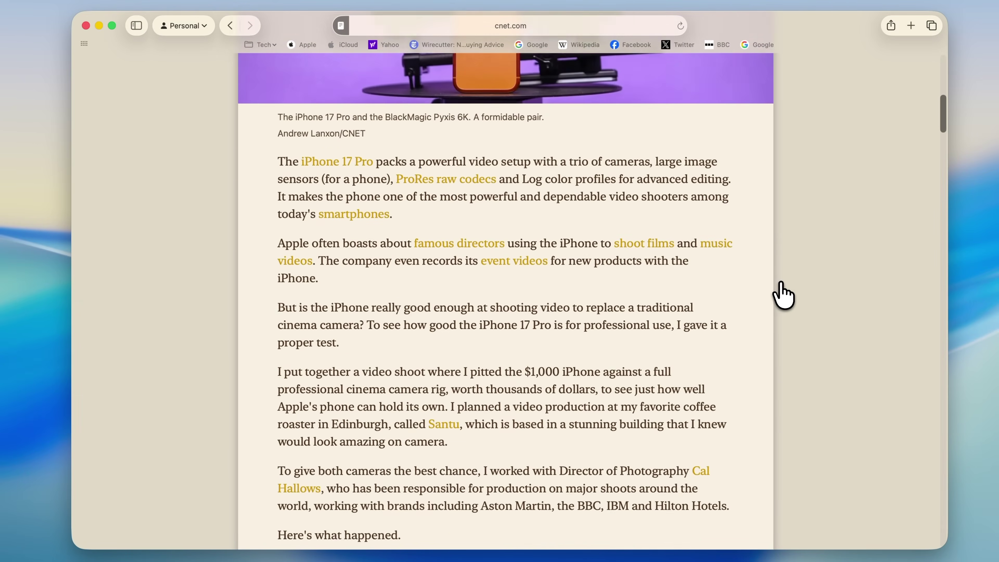
{"action": "scroll", "coordinate": [783, 295], "scroll_direction": "down", "scroll_amount": 11}
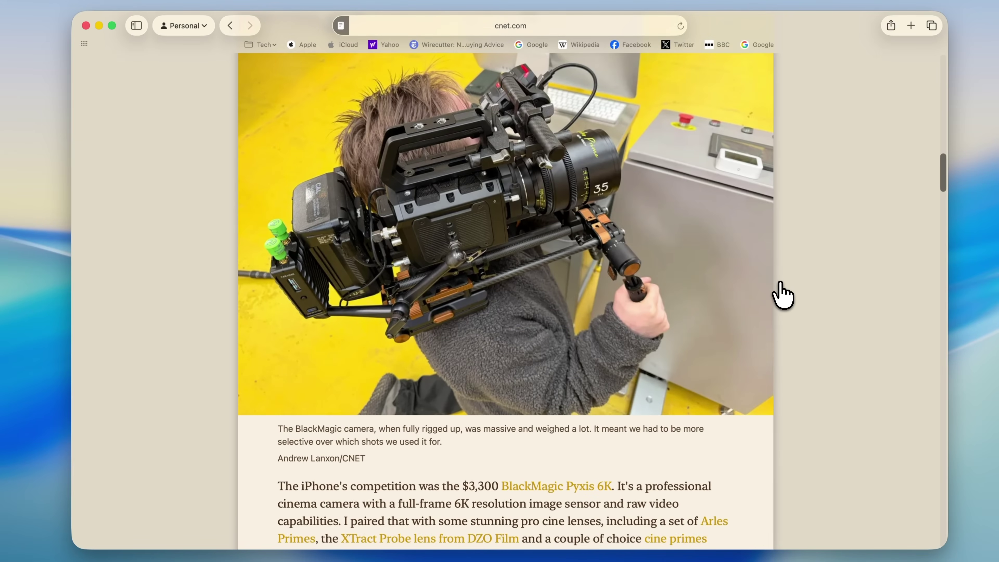
{"action": "key", "text": "super+shift+r"}
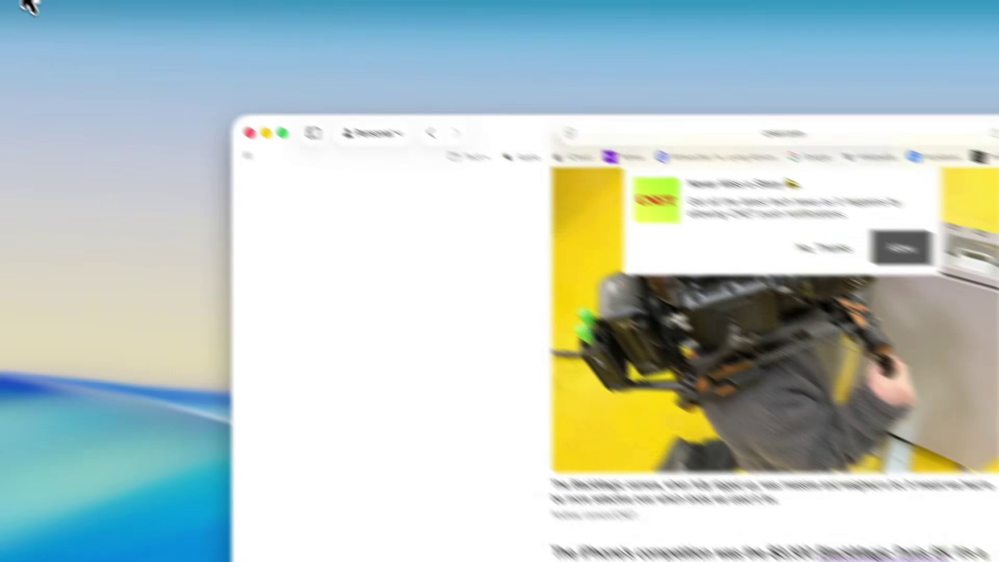
{"action": "left_click", "coordinate": [0, 0]}
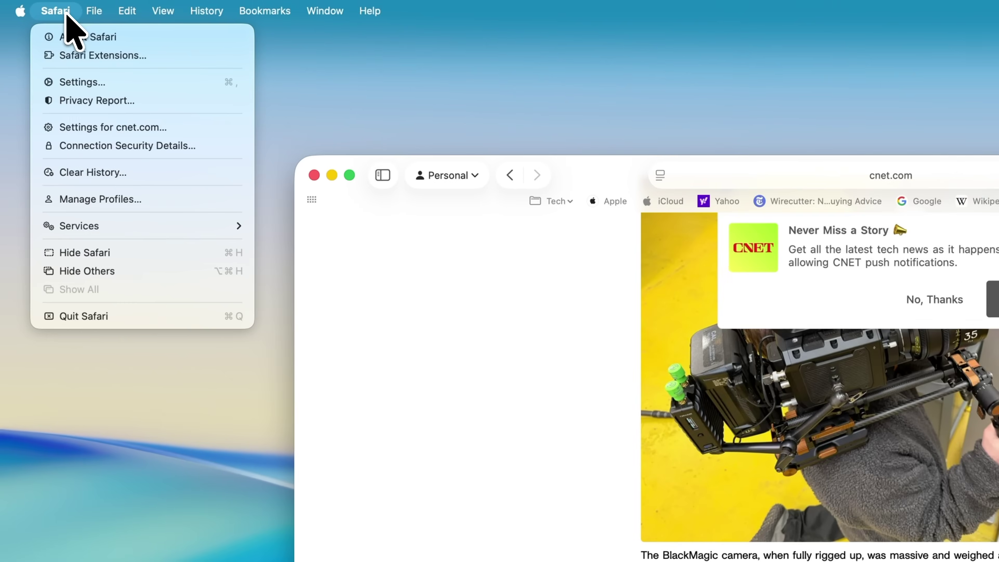
- Set cnet.com to On under Safari's Websites > Reader settings
{"action": "left_click", "coordinate": [82, 82]}
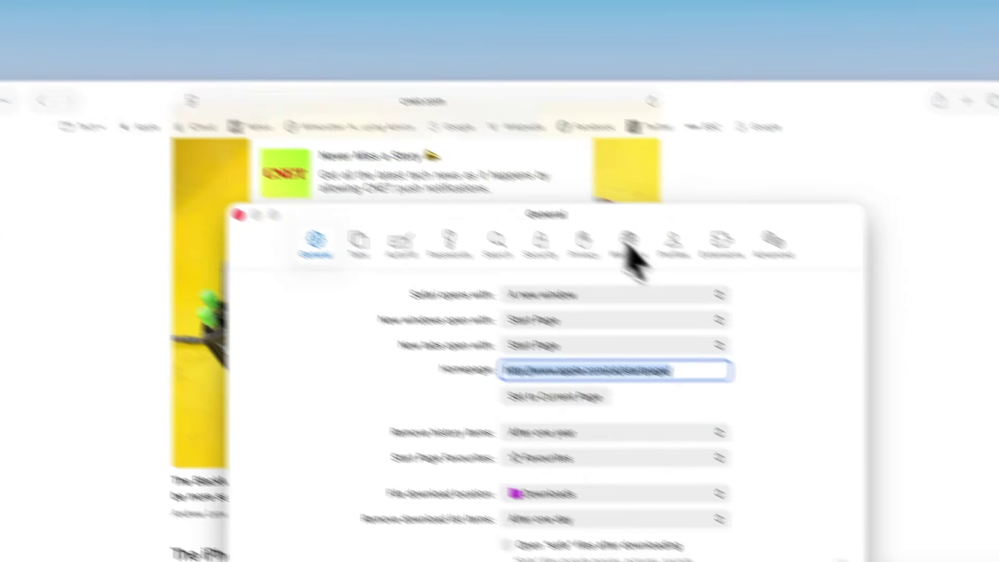
{"action": "left_click", "coordinate": [998, 318]}
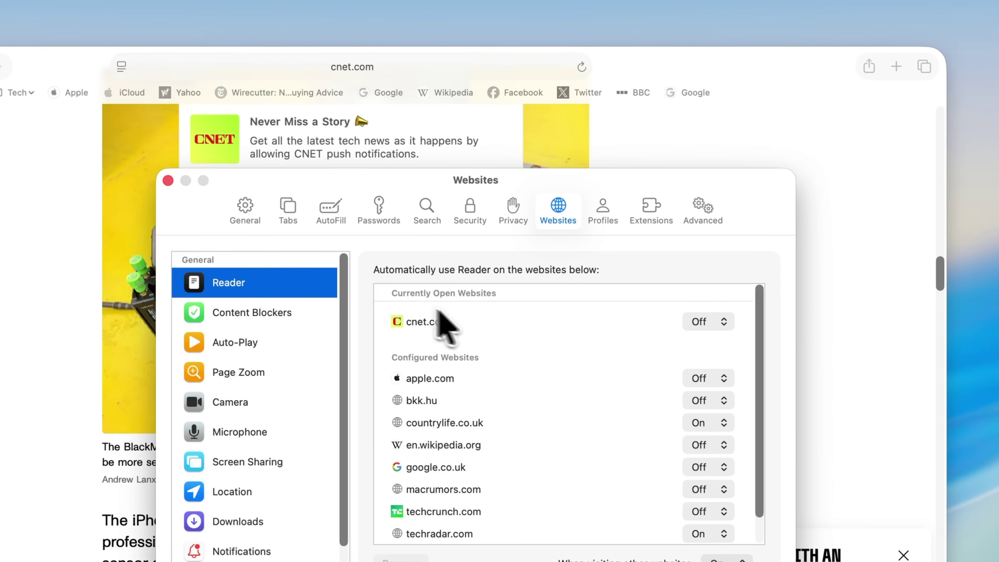
{"action": "left_click", "coordinate": [723, 321]}
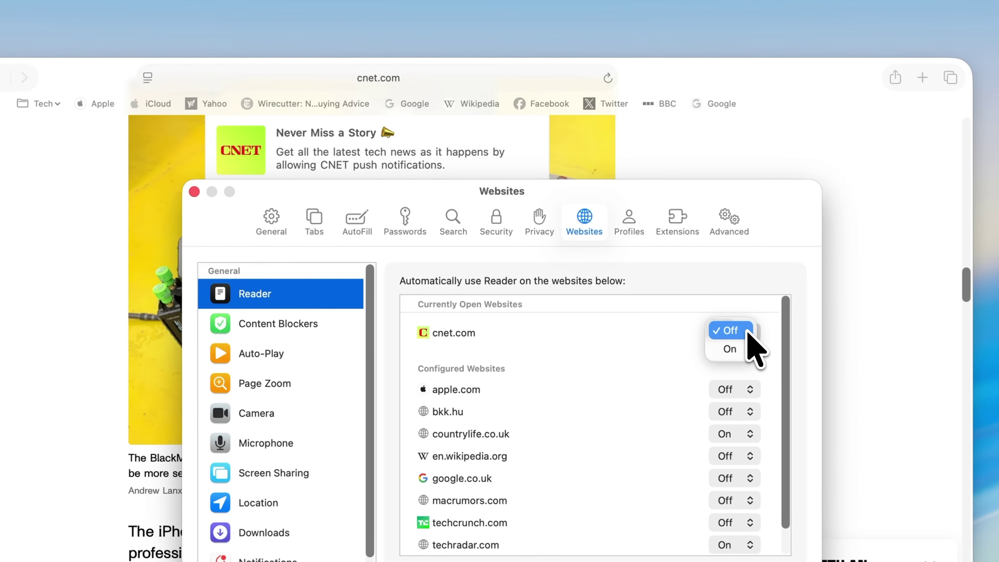
{"action": "left_click", "coordinate": [742, 352]}
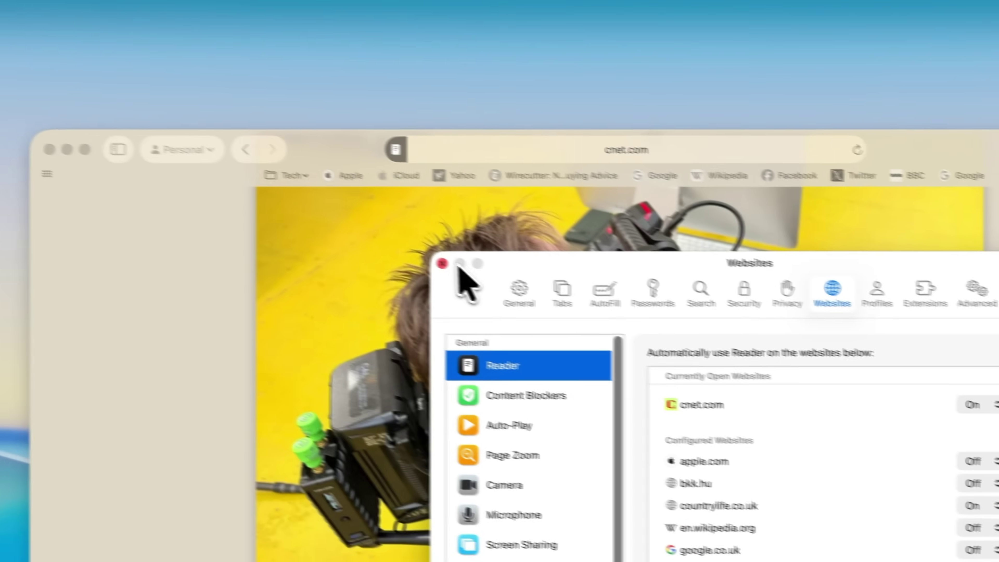
{"action": "left_click", "coordinate": [443, 263]}
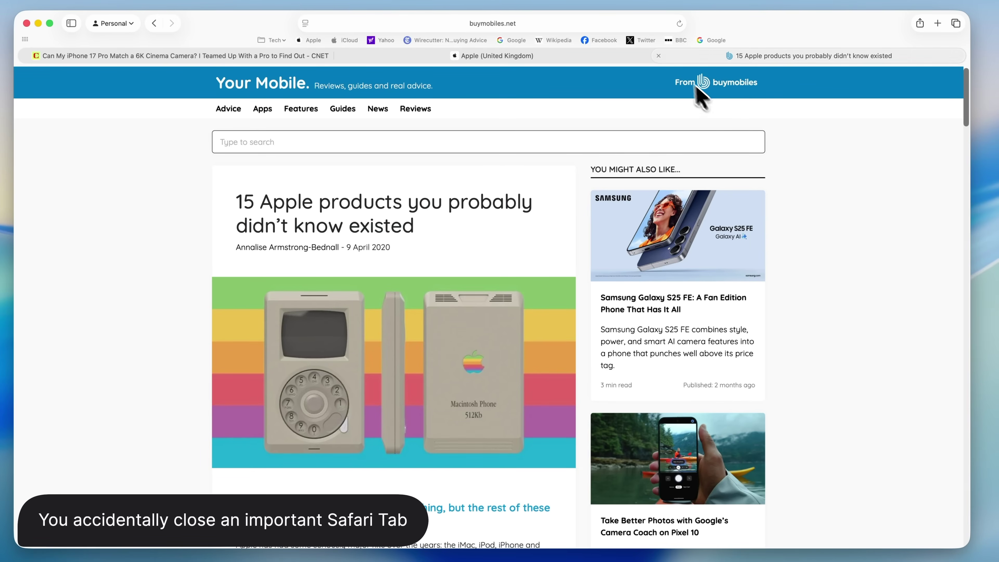
- Close the buymobiles.net article tab and restore it from Recently Closed Tabs
{"action": "left_click", "coordinate": [660, 56]}
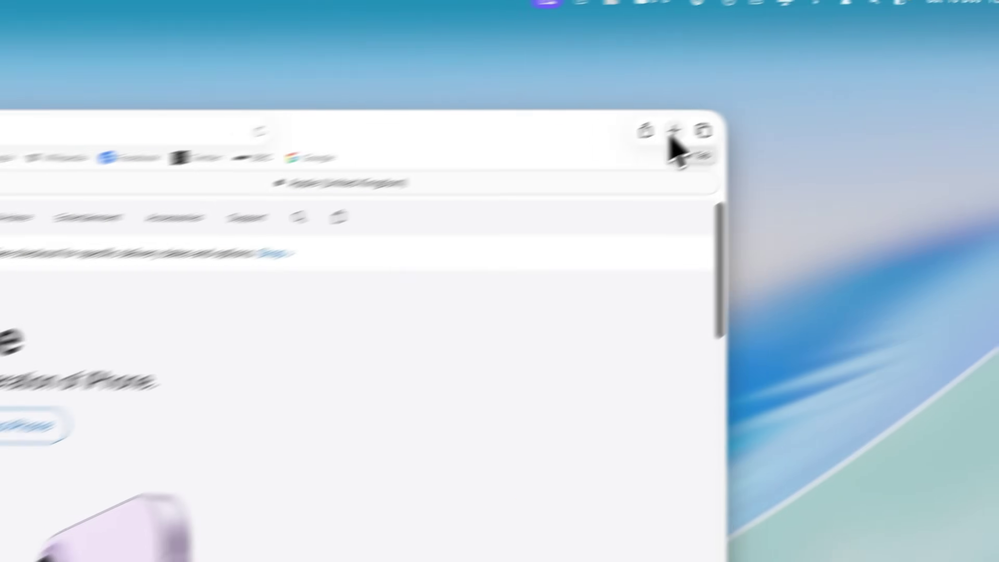
{"action": "left_click", "coordinate": [938, 24]}
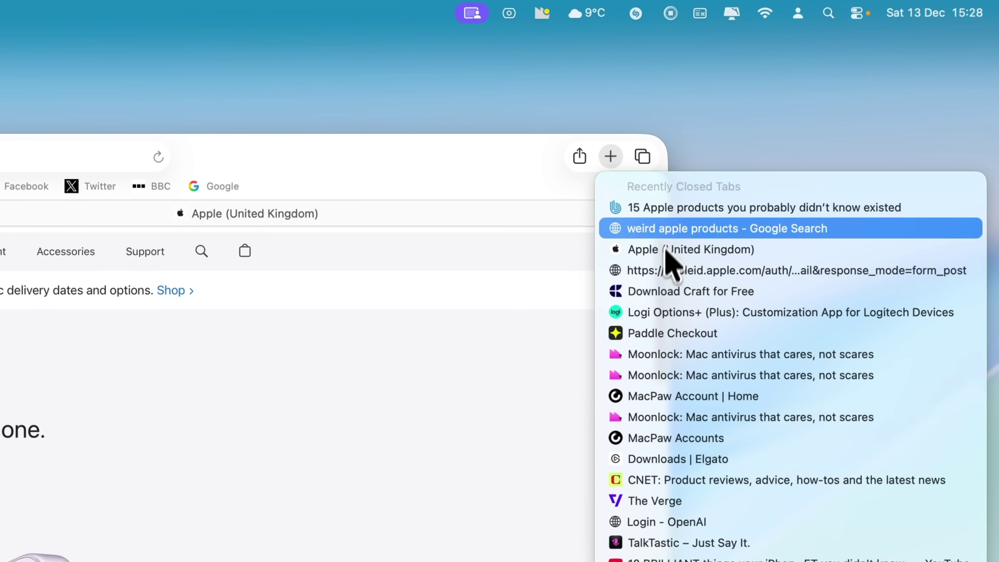
{"action": "left_click", "coordinate": [668, 212]}
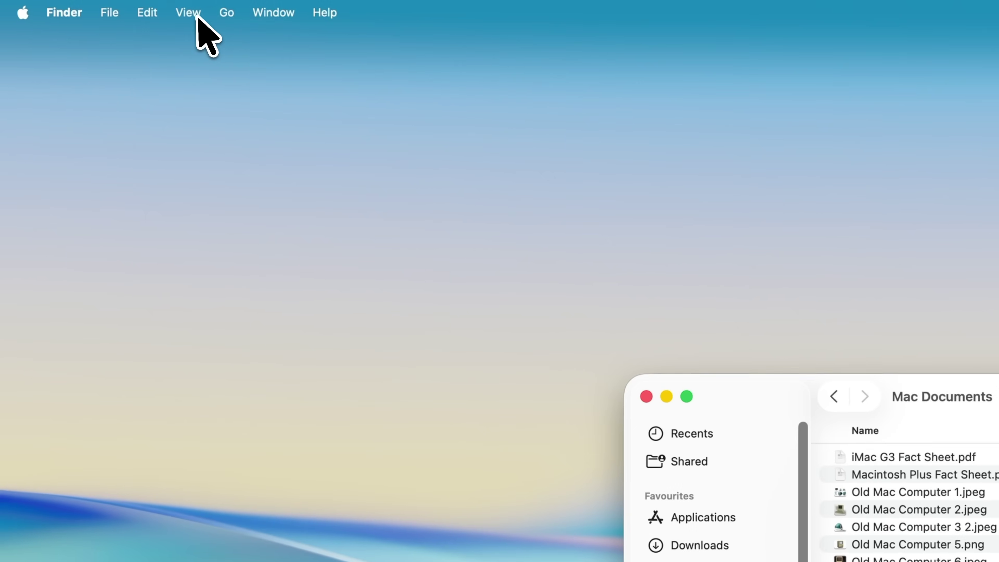
- Show Finder's path bar for Mac Documents and jump up through it to Downloads
{"action": "left_click", "coordinate": [193, 13]}
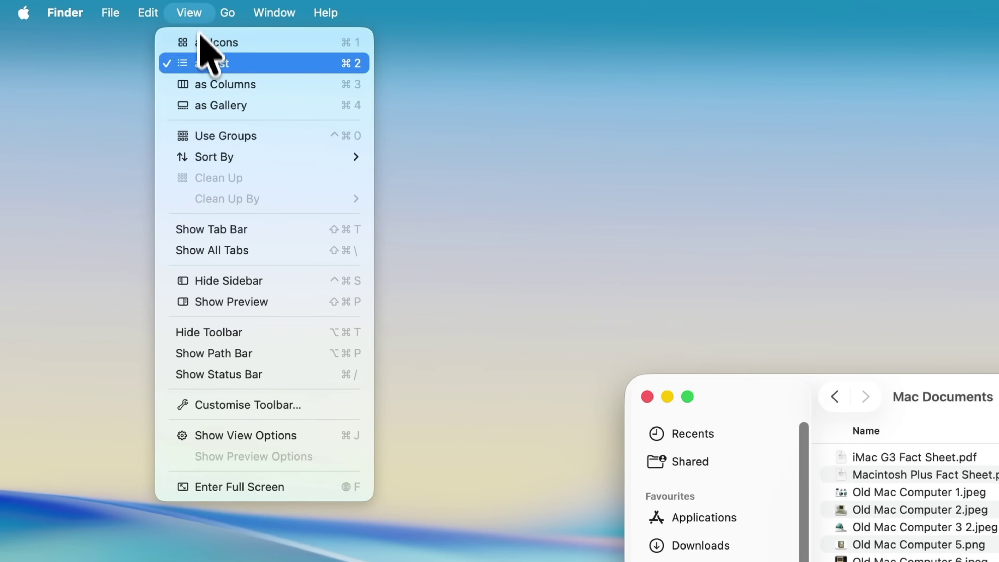
{"action": "left_click", "coordinate": [243, 353]}
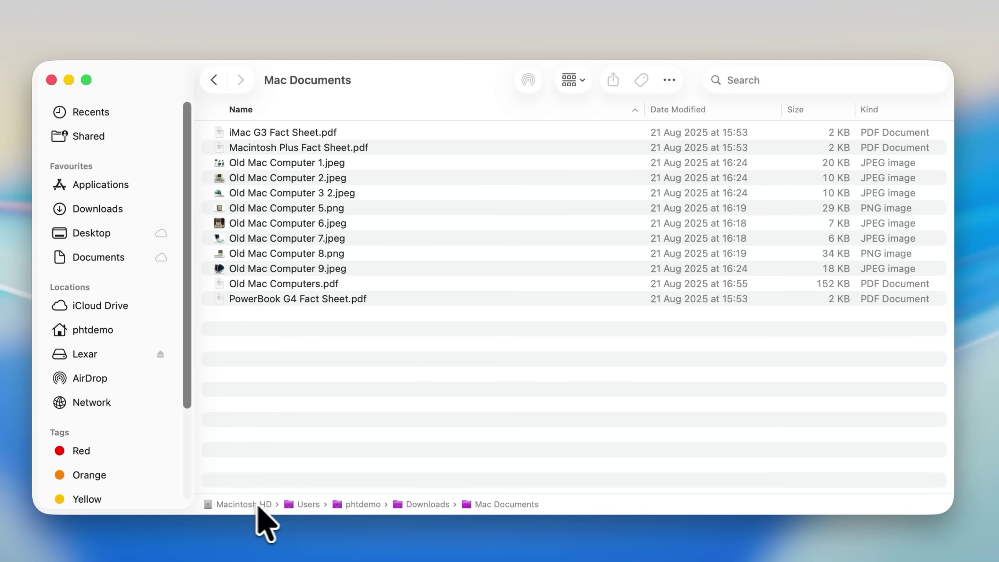
{"action": "double_click", "coordinate": [428, 504]}
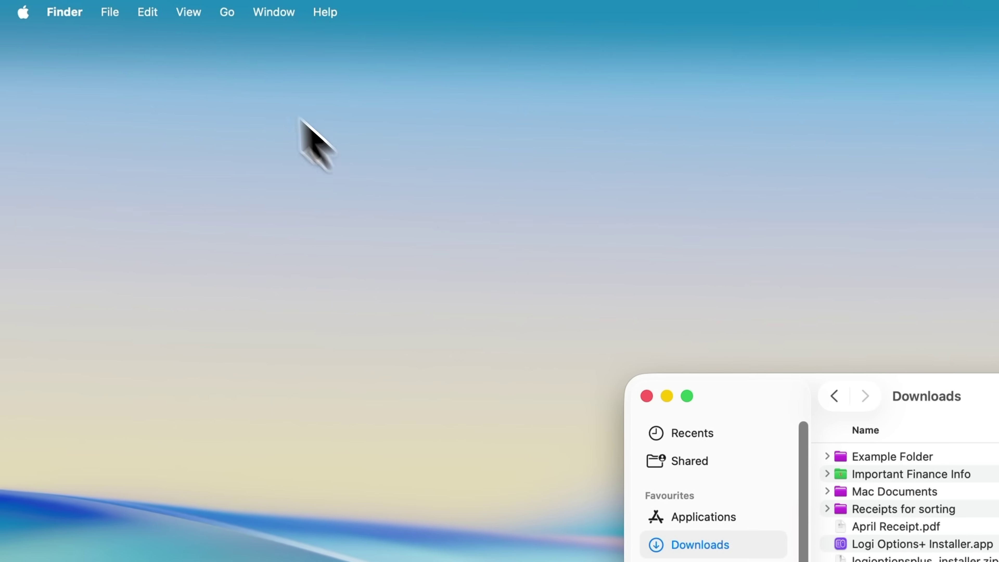
- Turn on Finder's status bar for Downloads and open the Receipts for sorting folder
{"action": "left_click", "coordinate": [181, 8]}
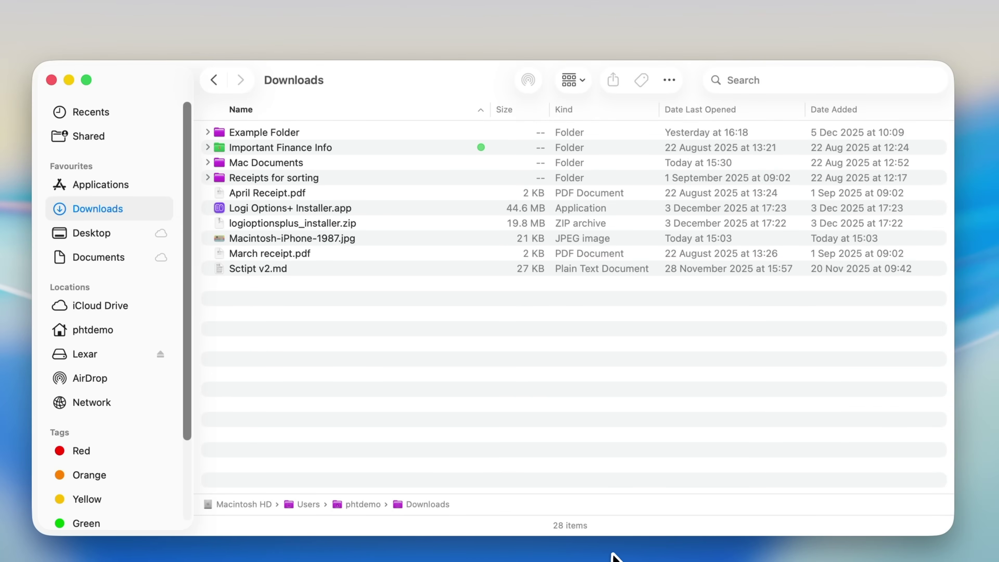
{"action": "double_click", "coordinate": [280, 179]}
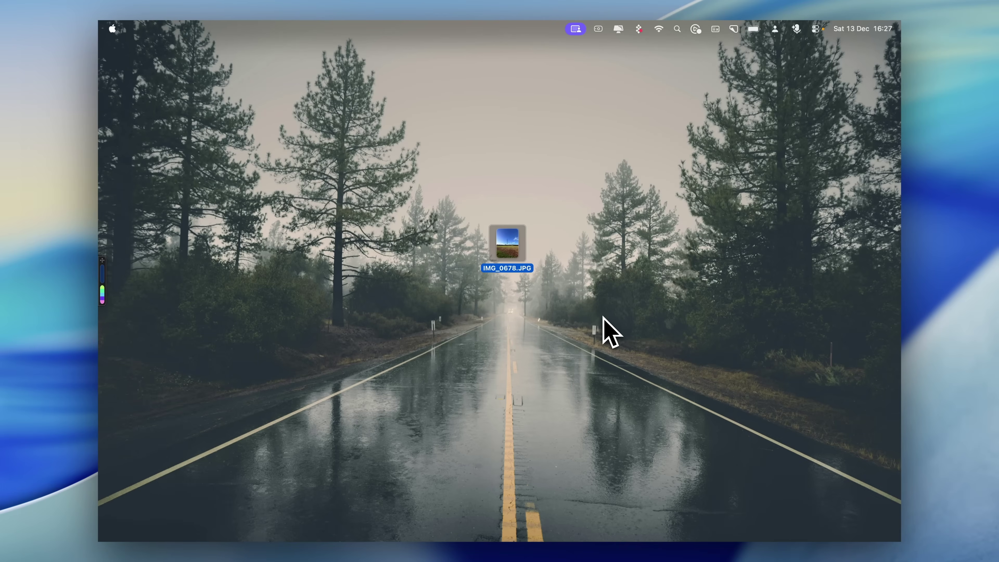
{"action": "double_click", "coordinate": [510, 248]}
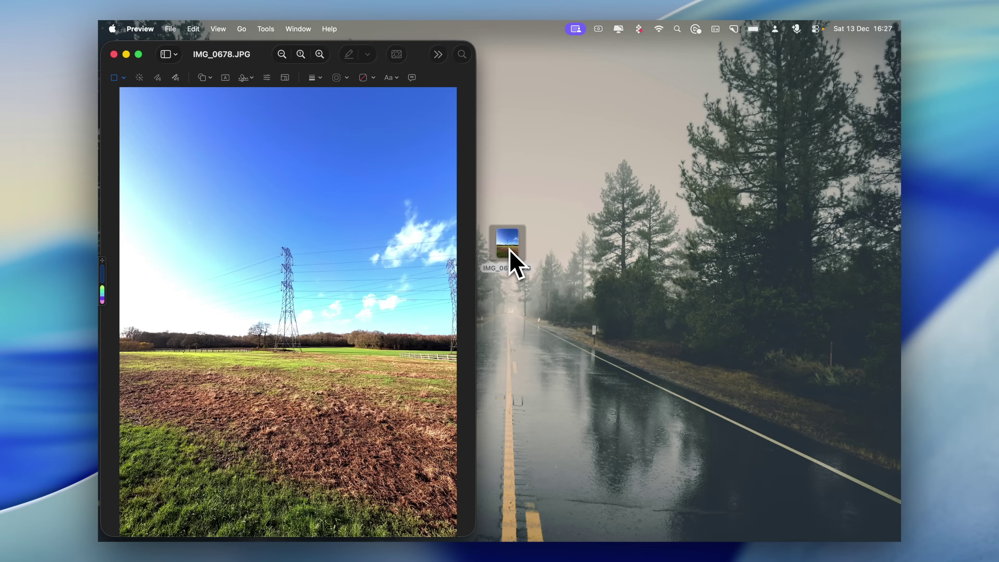
{"action": "left_click", "coordinate": [140, 29]}
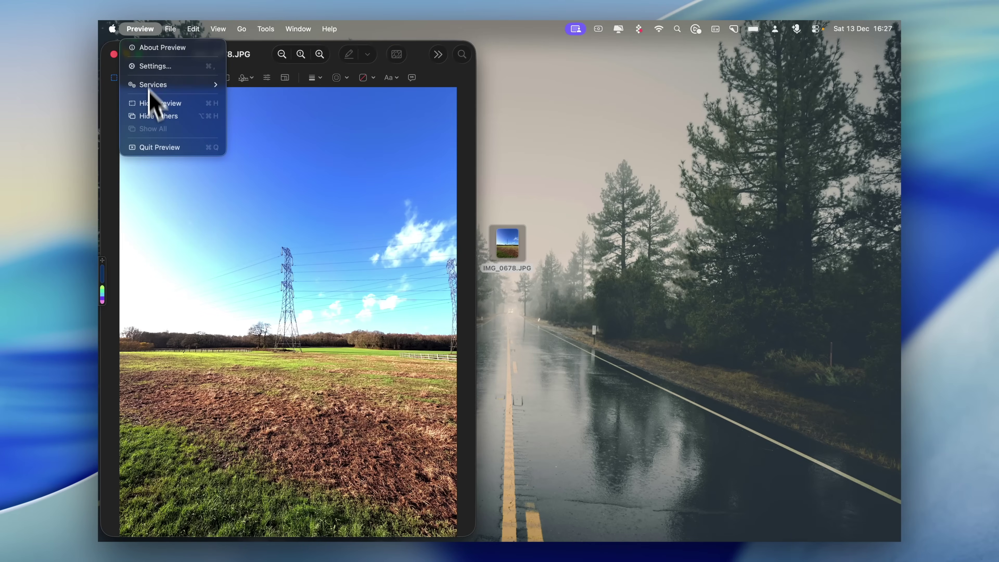
{"action": "left_click", "coordinate": [153, 148]}
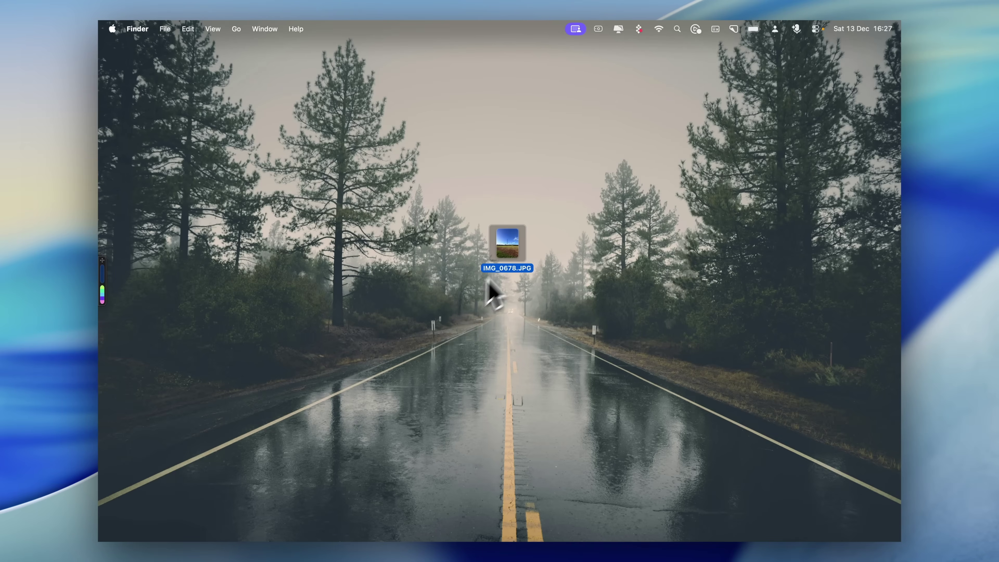
{"action": "right_click", "coordinate": [515, 252]}
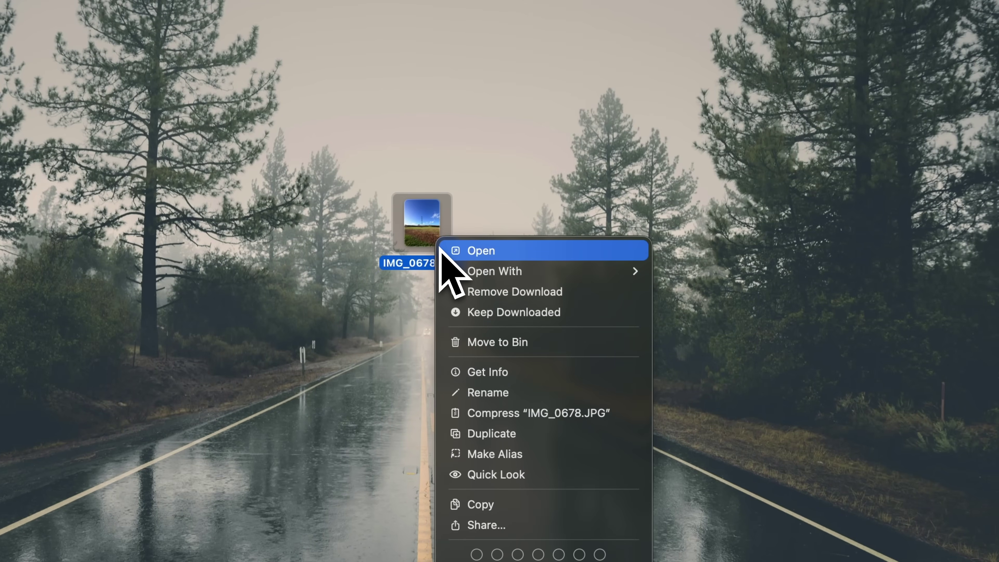
- Dismiss IMG_0678.JPG's shortcut menu and open its Get Info window with ⌘I
{"action": "mouse_move", "coordinate": [453, 269]}
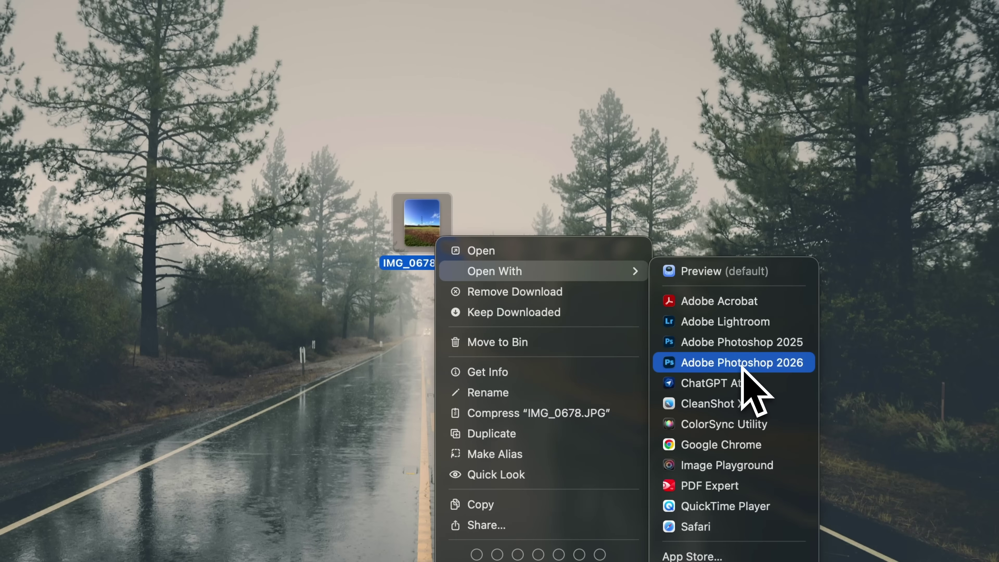
{"action": "left_click", "coordinate": [584, 205]}
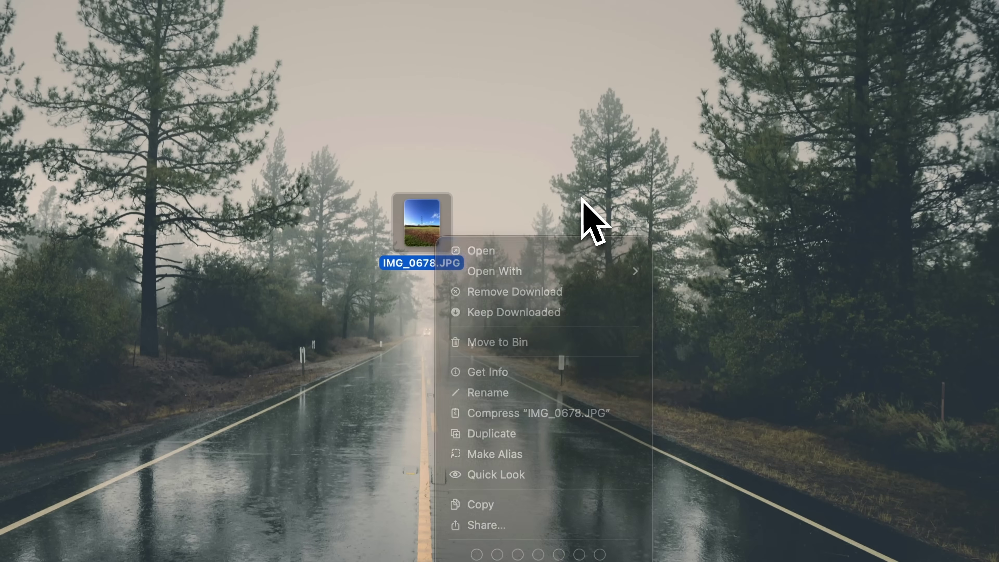
{"action": "key", "text": "super+i"}
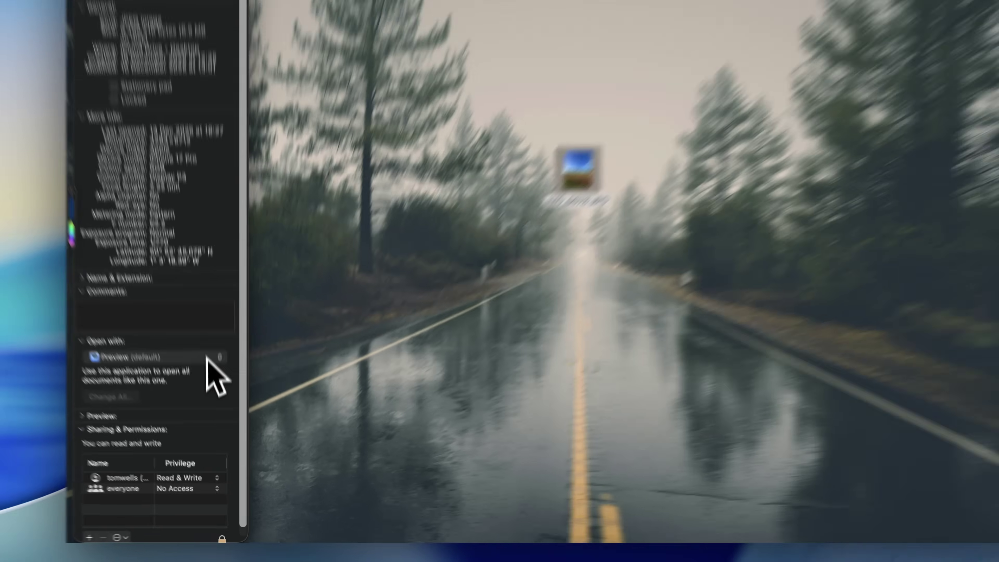
- Make Adobe Photoshop 2026 the default for all JPEGs, then open IMG_0678.JPG
{"action": "left_click", "coordinate": [207, 357]}
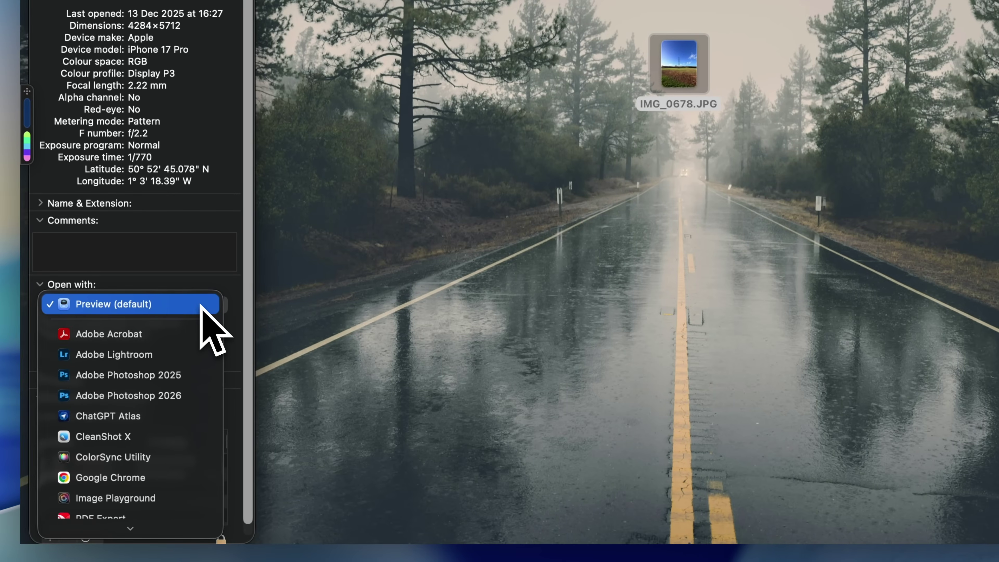
{"action": "left_click", "coordinate": [202, 395]}
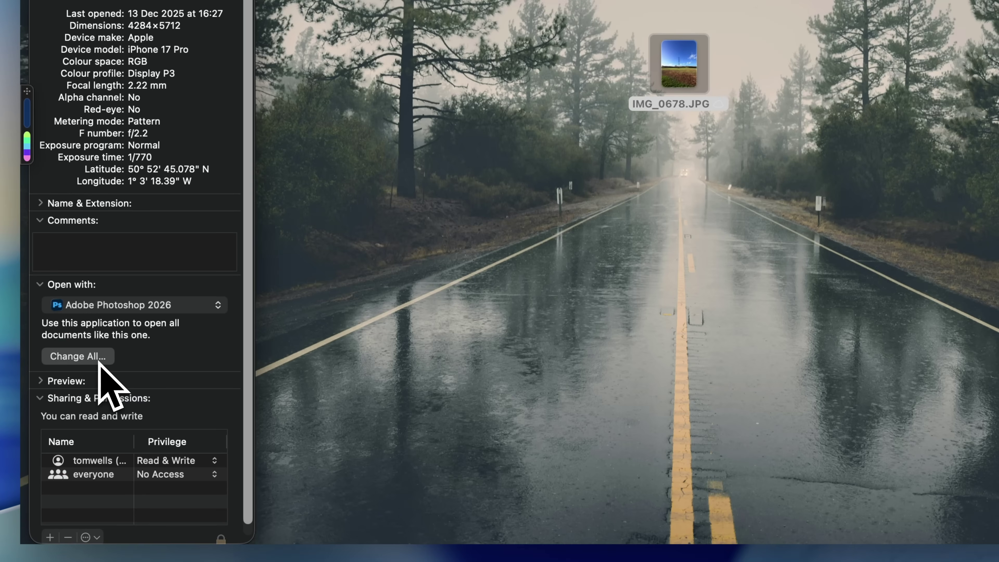
{"action": "left_click", "coordinate": [98, 362]}
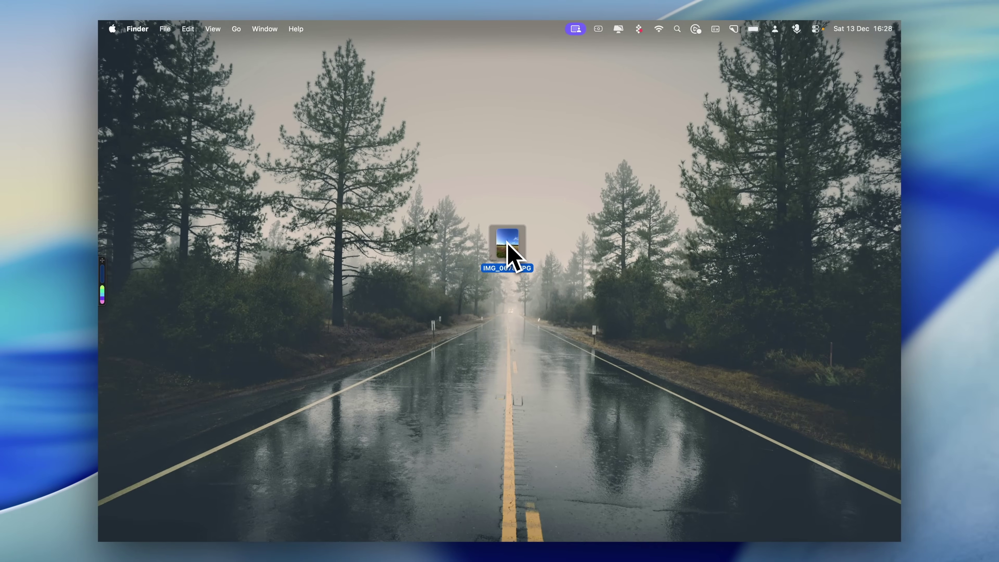
{"action": "key", "text": "space"}
{"action": "double_click", "coordinate": [507, 244]}
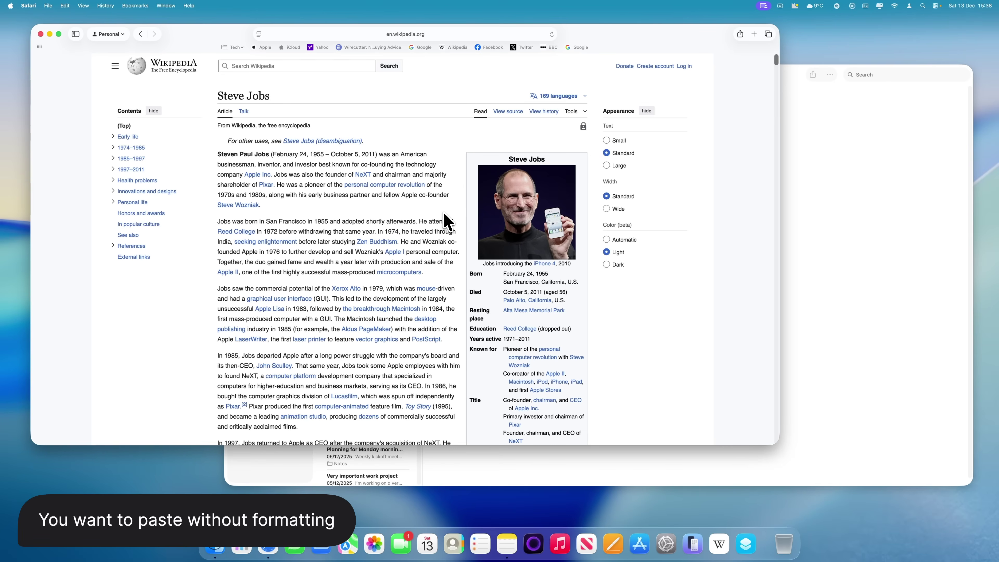
- Copy the paragraph beginning 'Jobs was born' from the Safari page
{"action": "left_click_drag", "start_coordinate": [423, 273], "coordinate": [221, 225]}
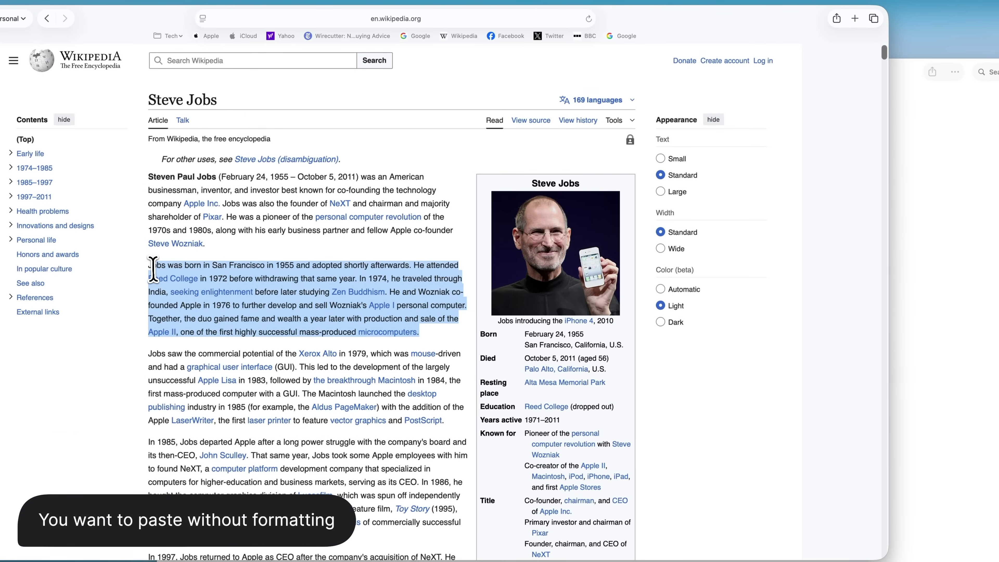
{"action": "right_click", "coordinate": [155, 268]}
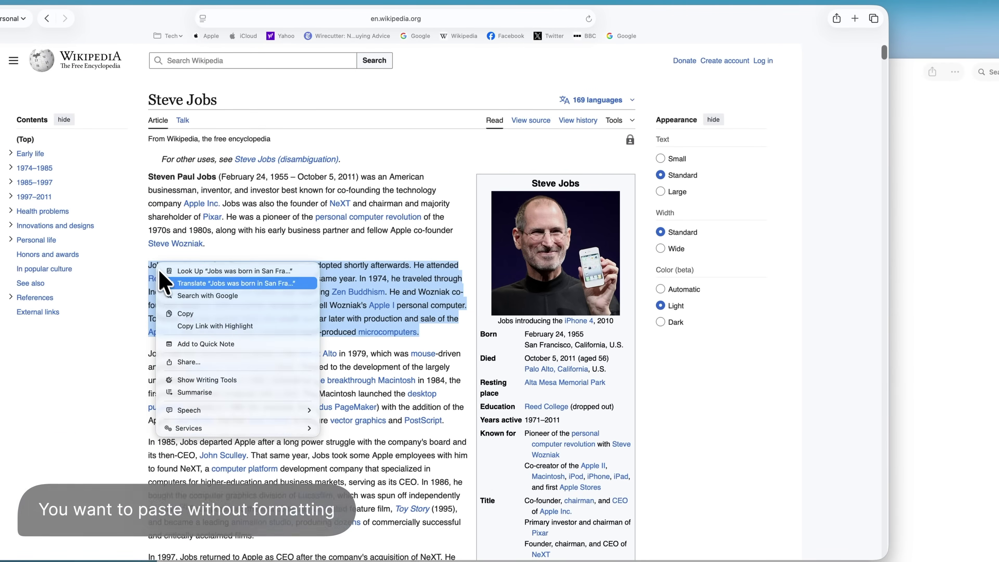
{"action": "left_click", "coordinate": [182, 313]}
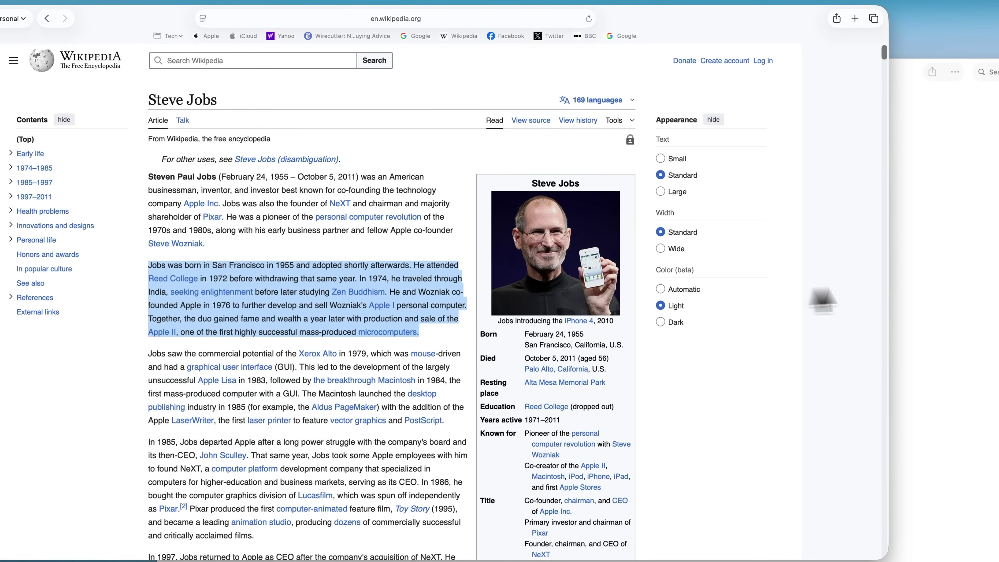
- Paste it into the 'Paste without formatting' note with links, then again as plain text with ⌥⇧⌘V
{"action": "left_click", "coordinate": [921, 284]}
{"action": "right_click", "coordinate": [921, 285]}
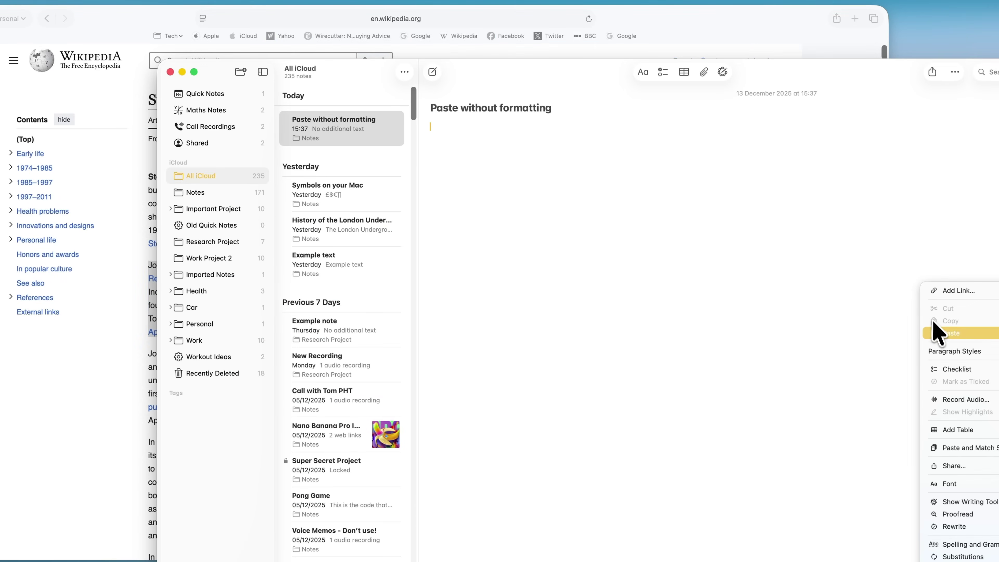
{"action": "left_click", "coordinate": [951, 334]}
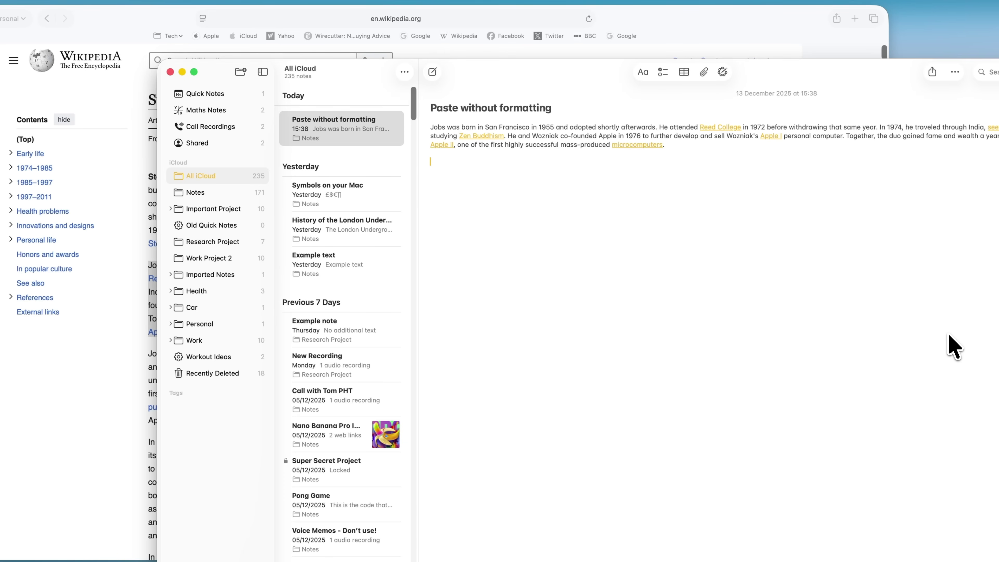
{"action": "key", "text": "alt+shift+super+v"}
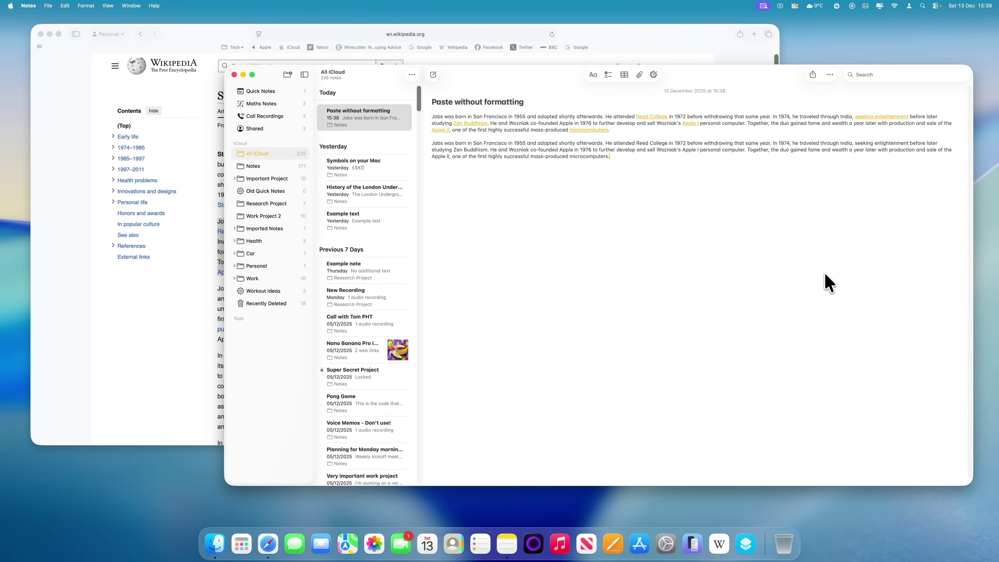
- In System Settings, bring up the App Shortcuts list under Keyboard Shortcuts
{"action": "left_click", "coordinate": [670, 555]}
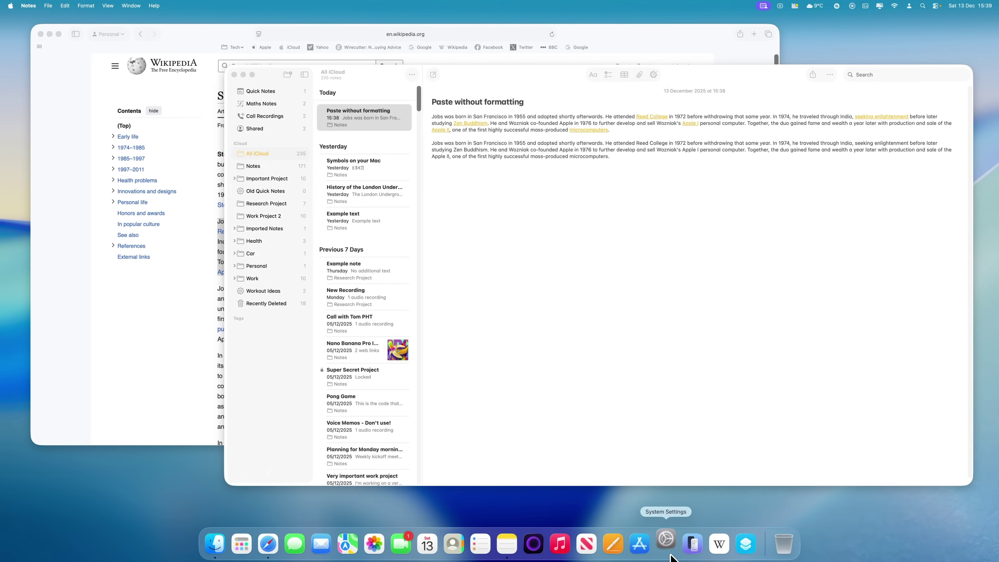
{"action": "scroll", "coordinate": [359, 414], "scroll_direction": "down", "scroll_amount": 3}
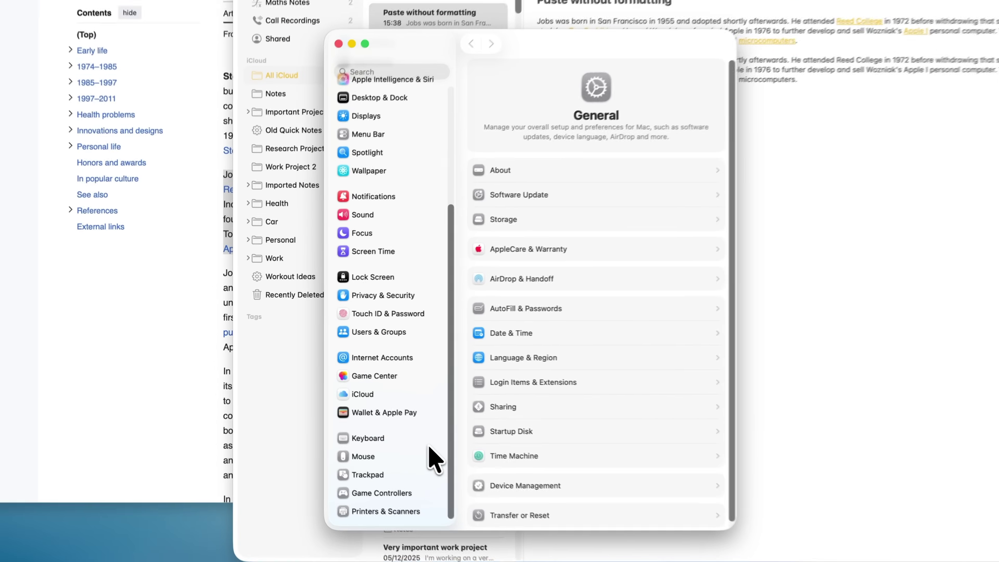
{"action": "left_click", "coordinate": [403, 439]}
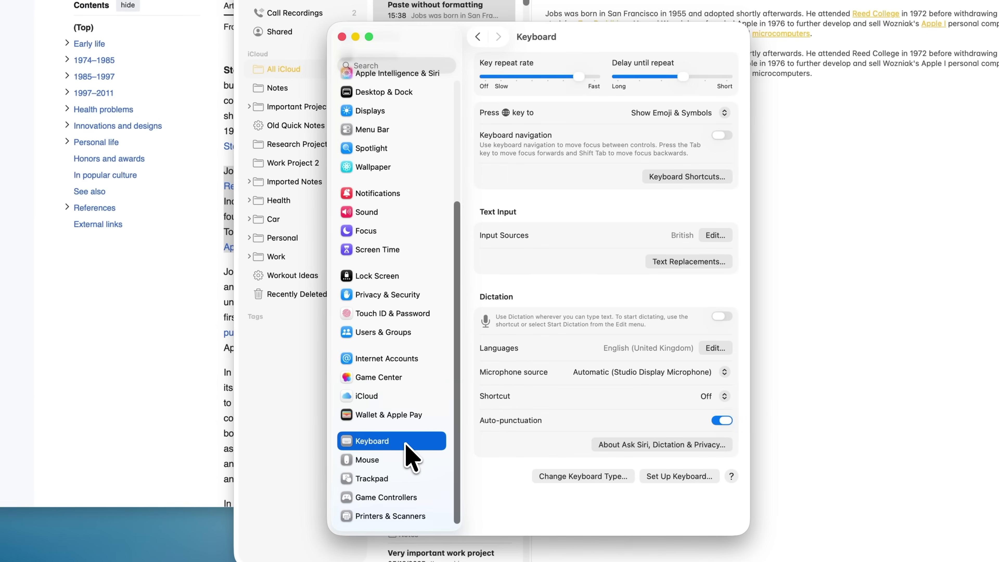
{"action": "left_click", "coordinate": [676, 178]}
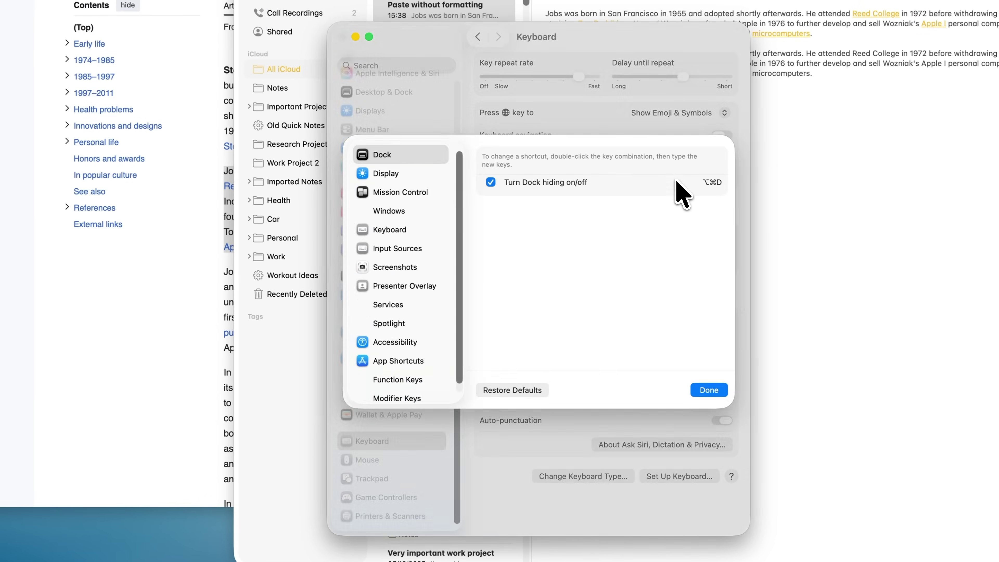
{"action": "left_click", "coordinate": [405, 367]}
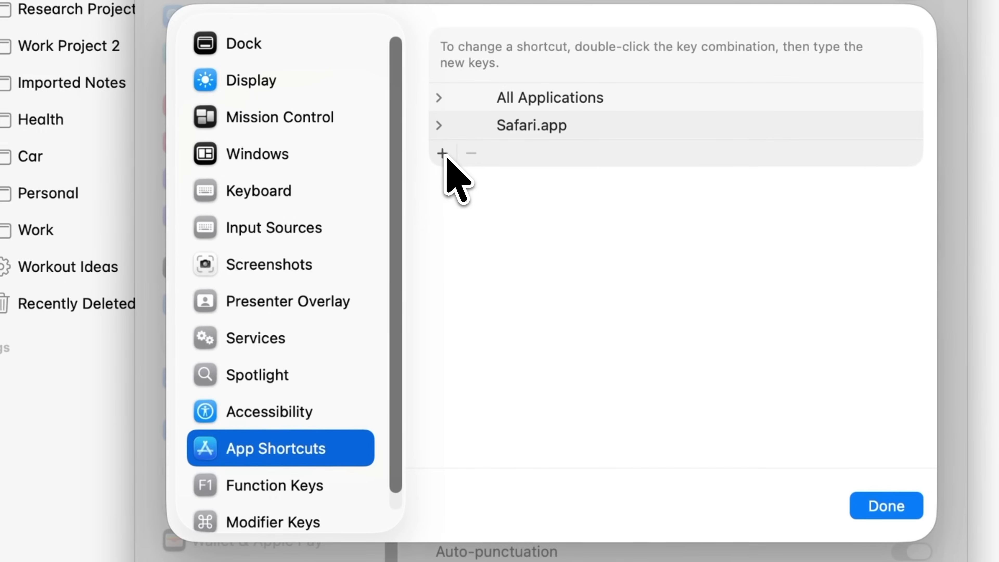
- Add an All Applications shortcut for the menu title 'Paste and Match Style' and ready its key field
{"action": "left_click", "coordinate": [483, 217]}
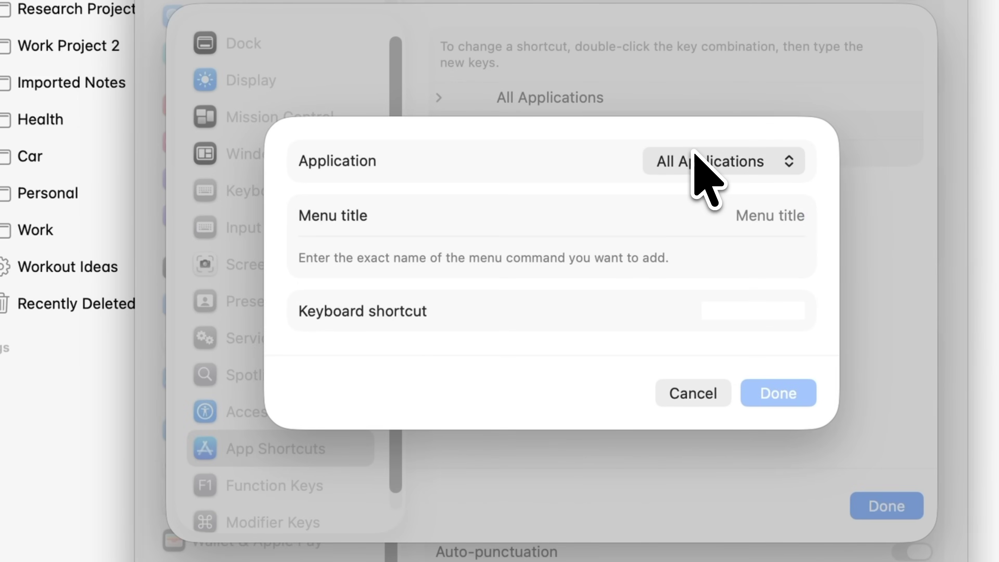
{"action": "type", "text": "Paste a"}
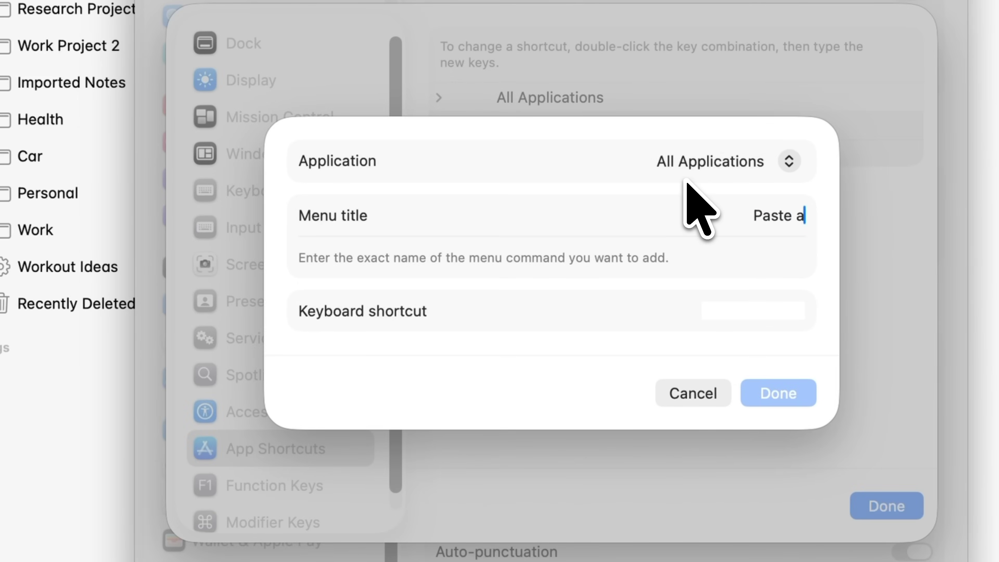
{"action": "type", "text": "nd Match Style"}
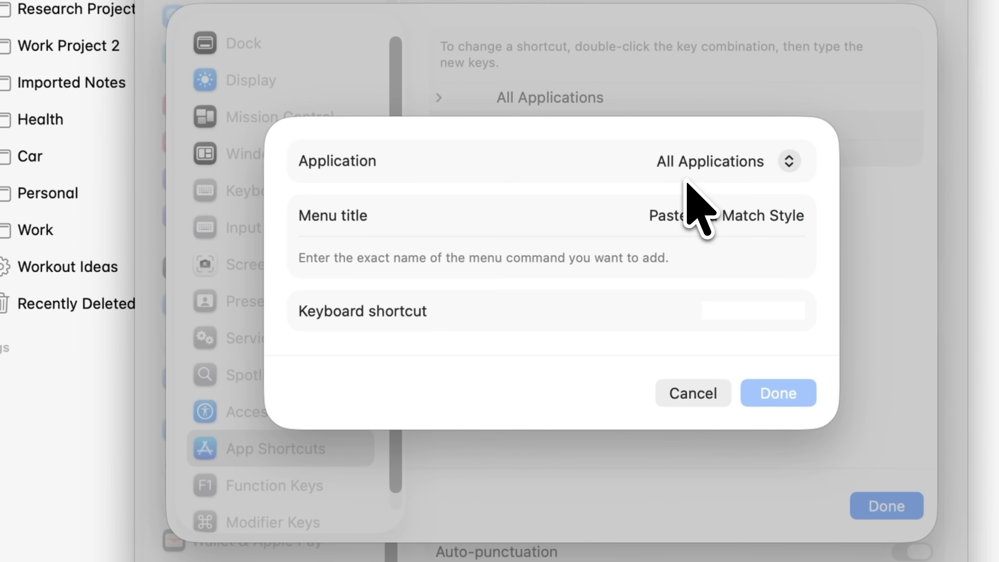
{"action": "left_click", "coordinate": [719, 313]}
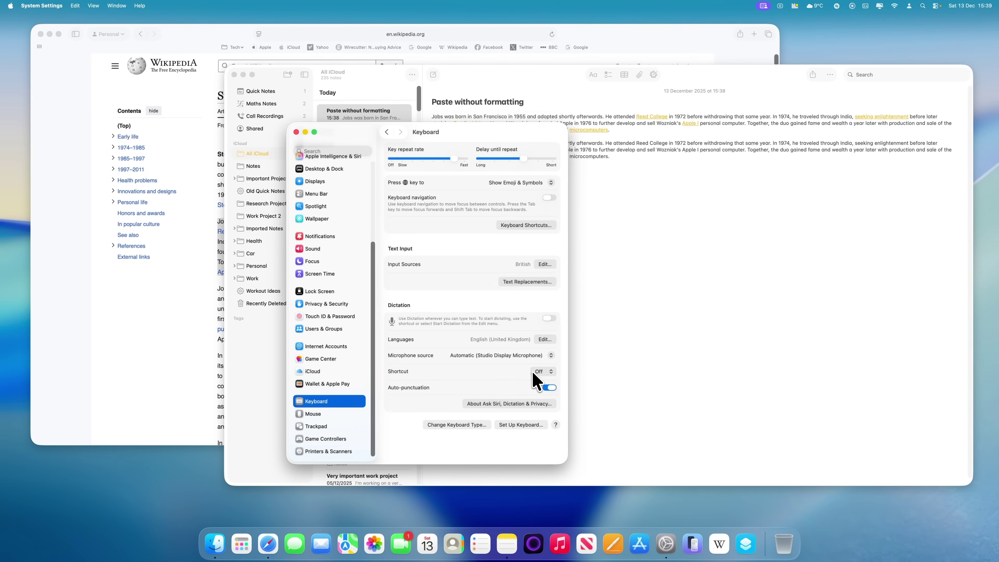
- Paste the Jobs paragraph on a new line in the note with ⌘V, now without its links
{"action": "left_click", "coordinate": [606, 336]}
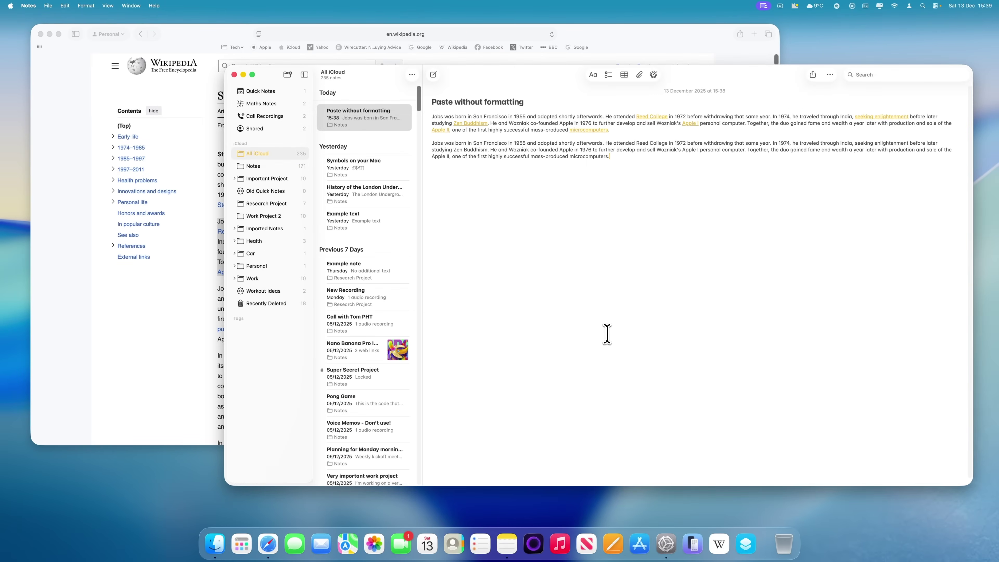
{"action": "key", "text": "Return"}
{"action": "key", "text": "Return"}
{"action": "key", "text": "super+v"}
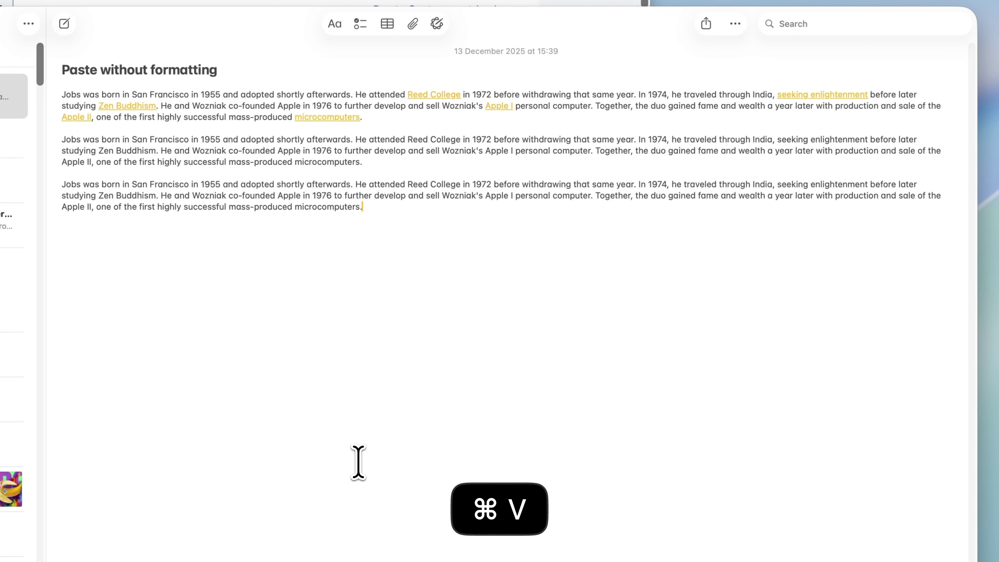